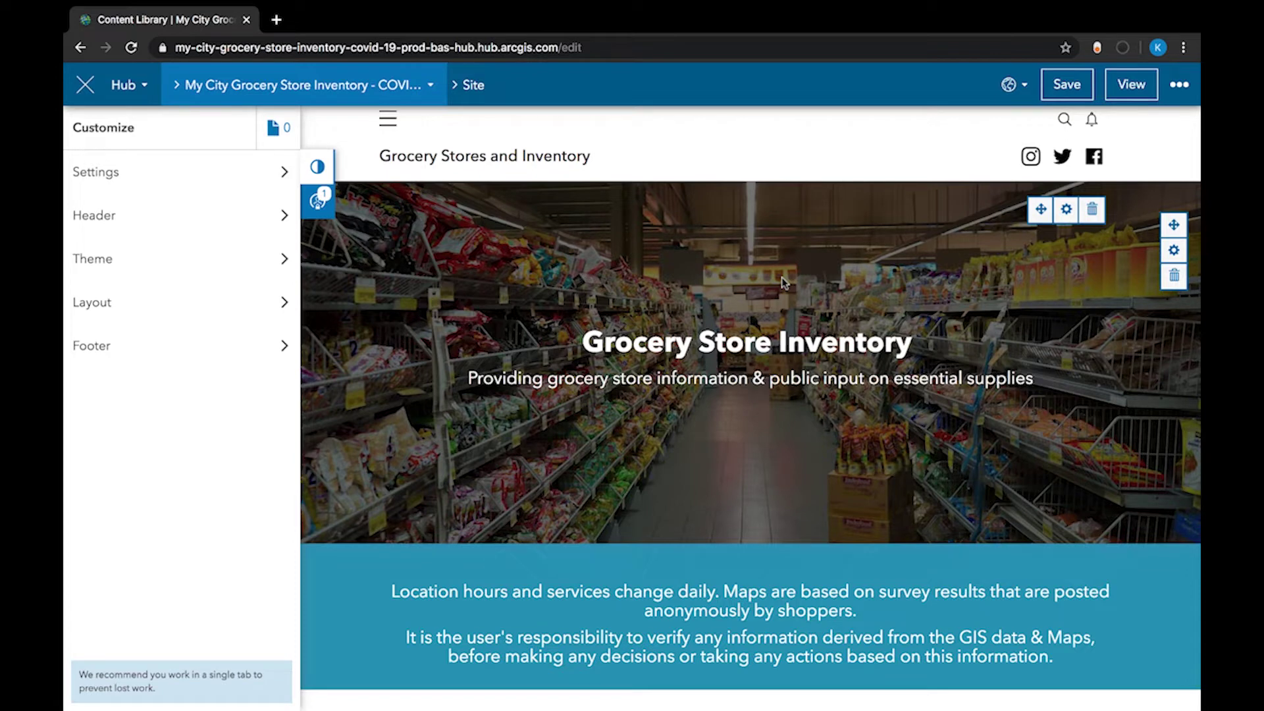
- Browse the site page, then go to its Content Library listing 11 items, including the Grocery Store Reporter survey
scroll(710, 393, "down", 1)
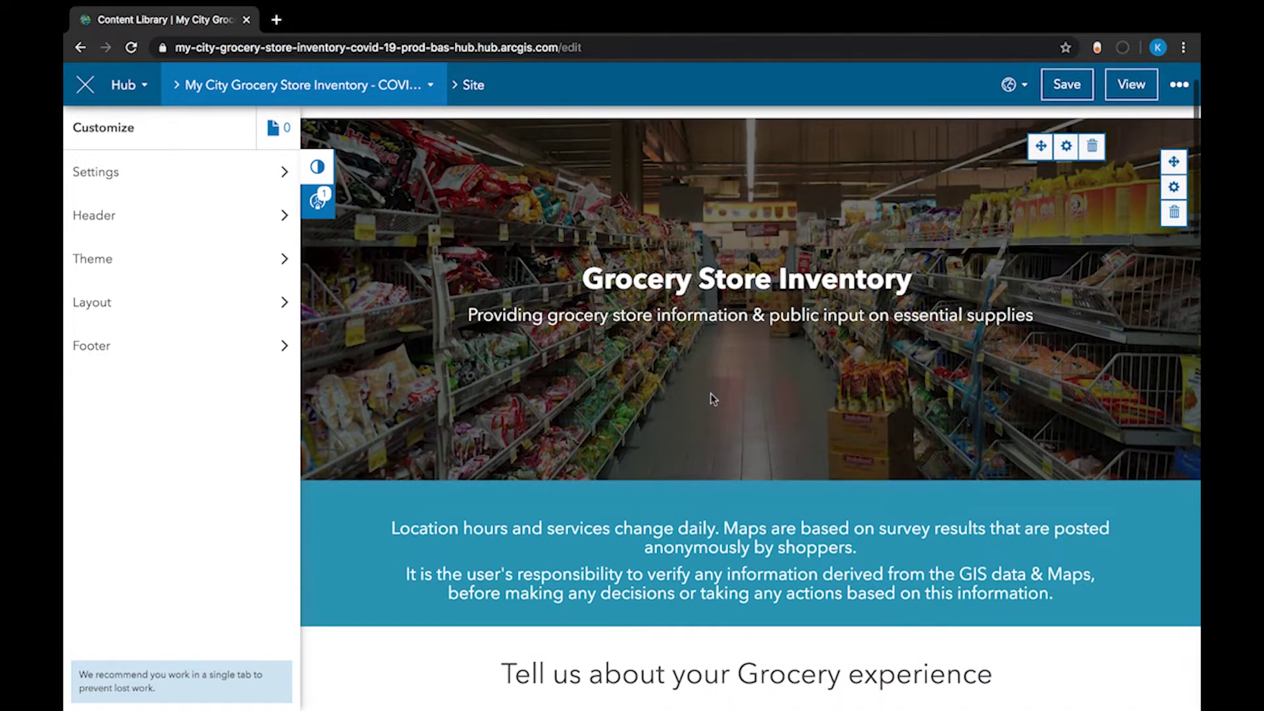
scroll(711, 398, "down", 6)
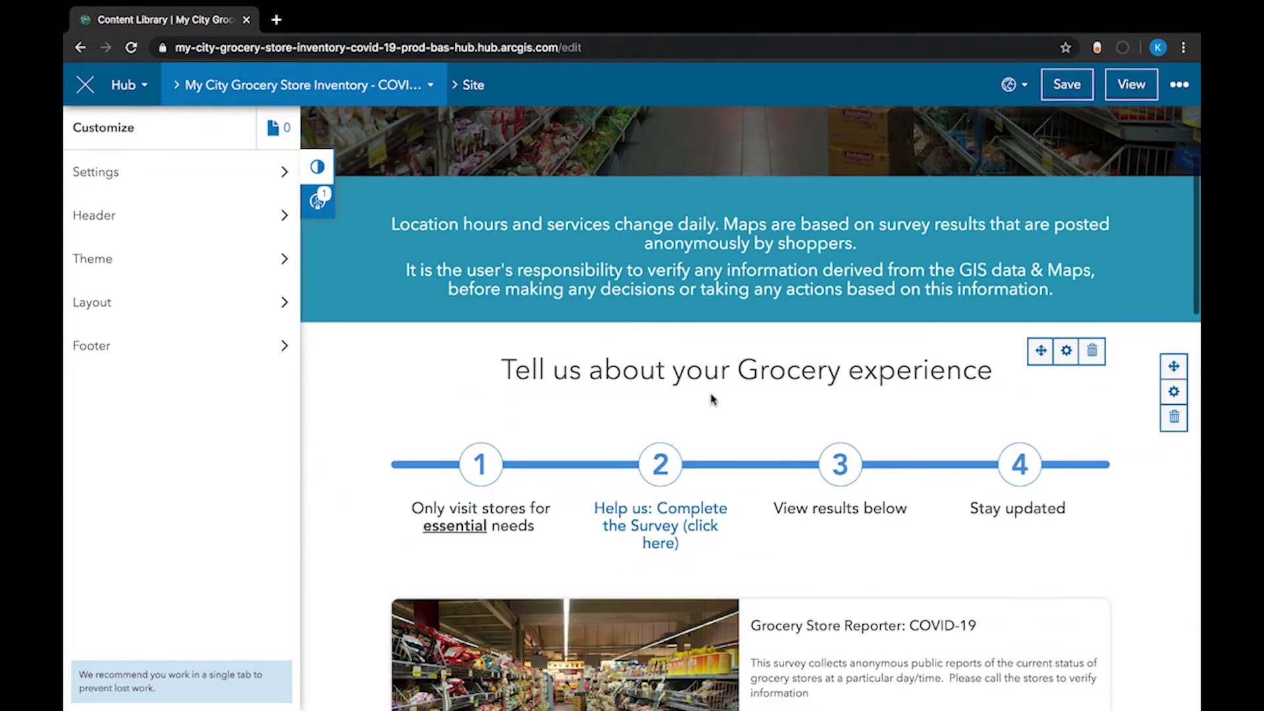
scroll(711, 398, "down", 2)
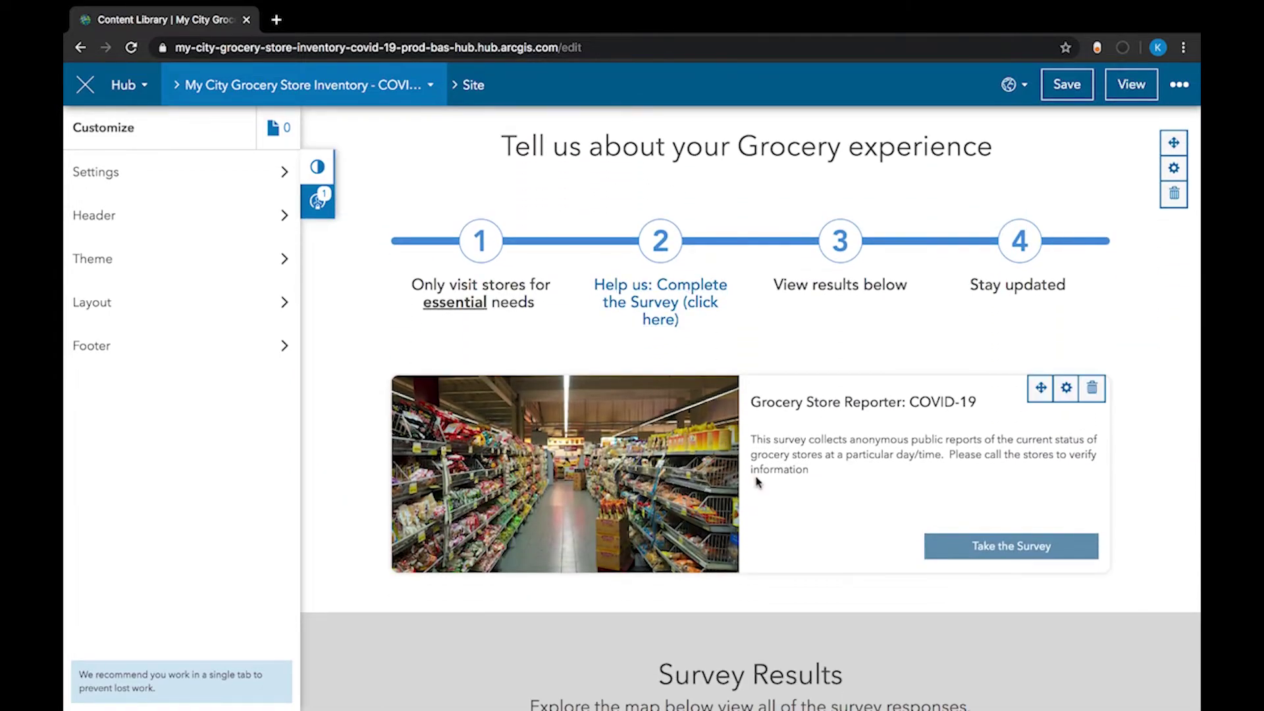
scroll(756, 482, "down", 1)
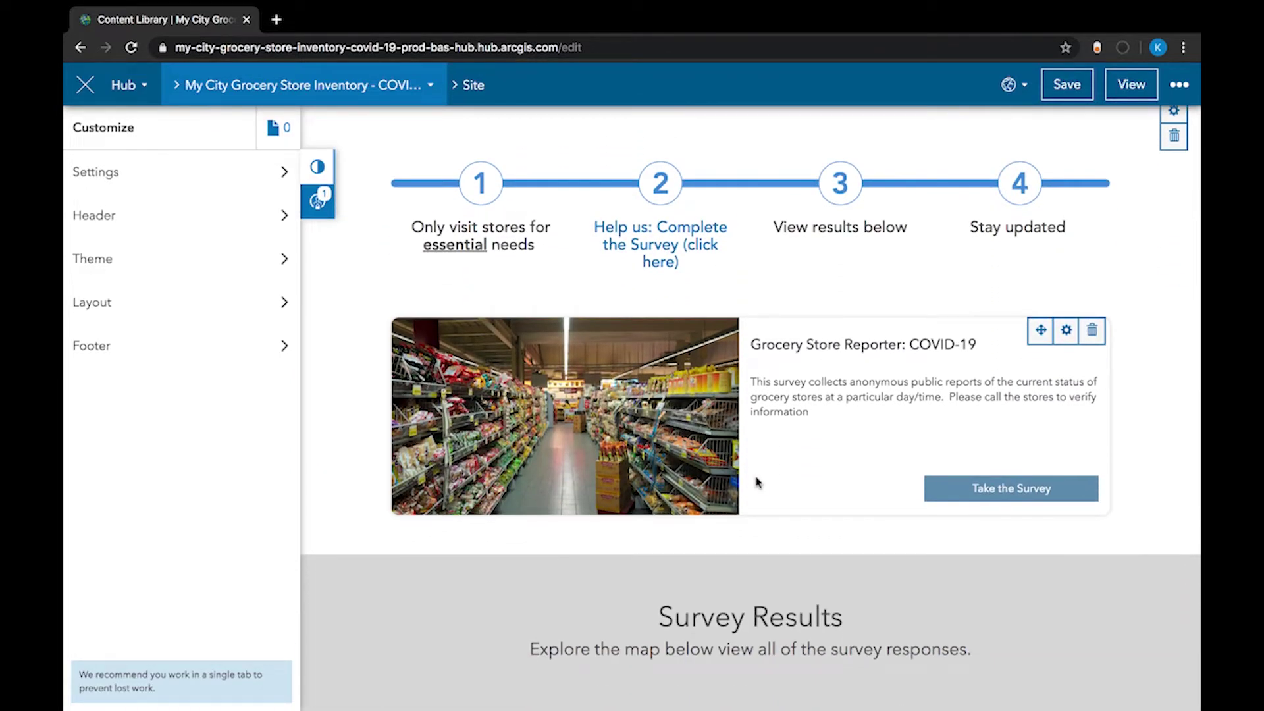
scroll(756, 482, "down", 5)
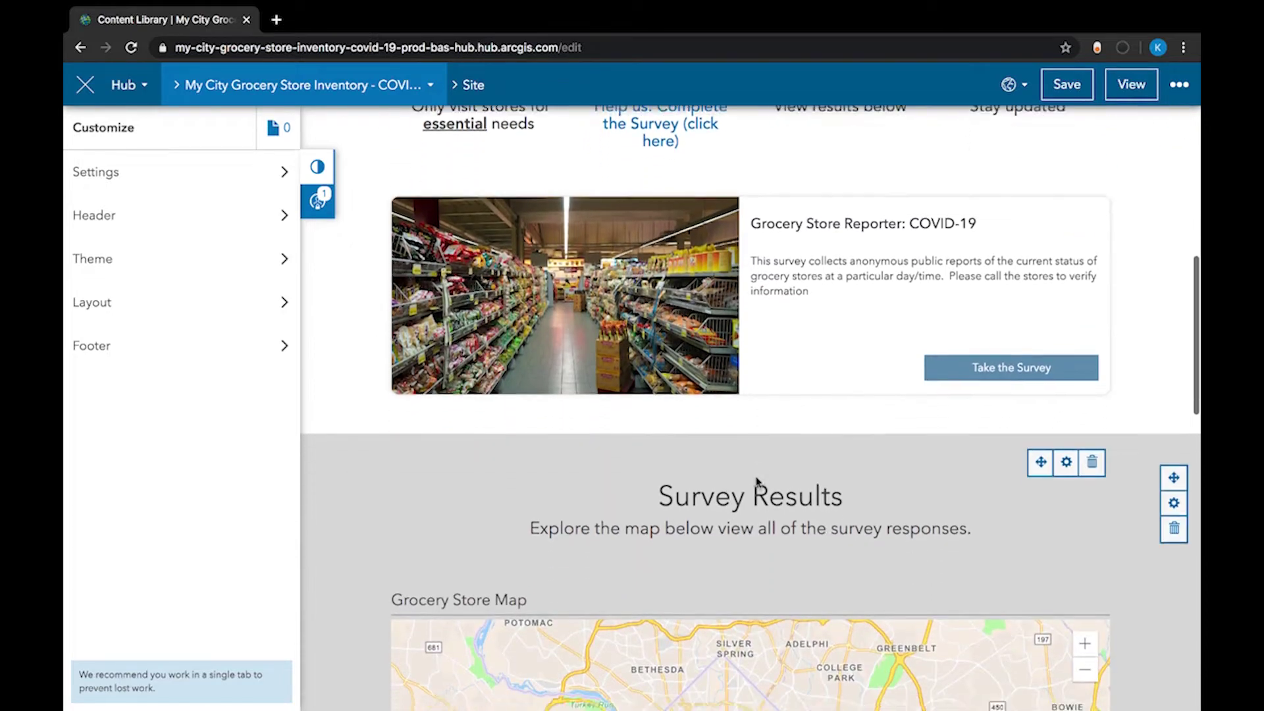
scroll(756, 482, "down", 10)
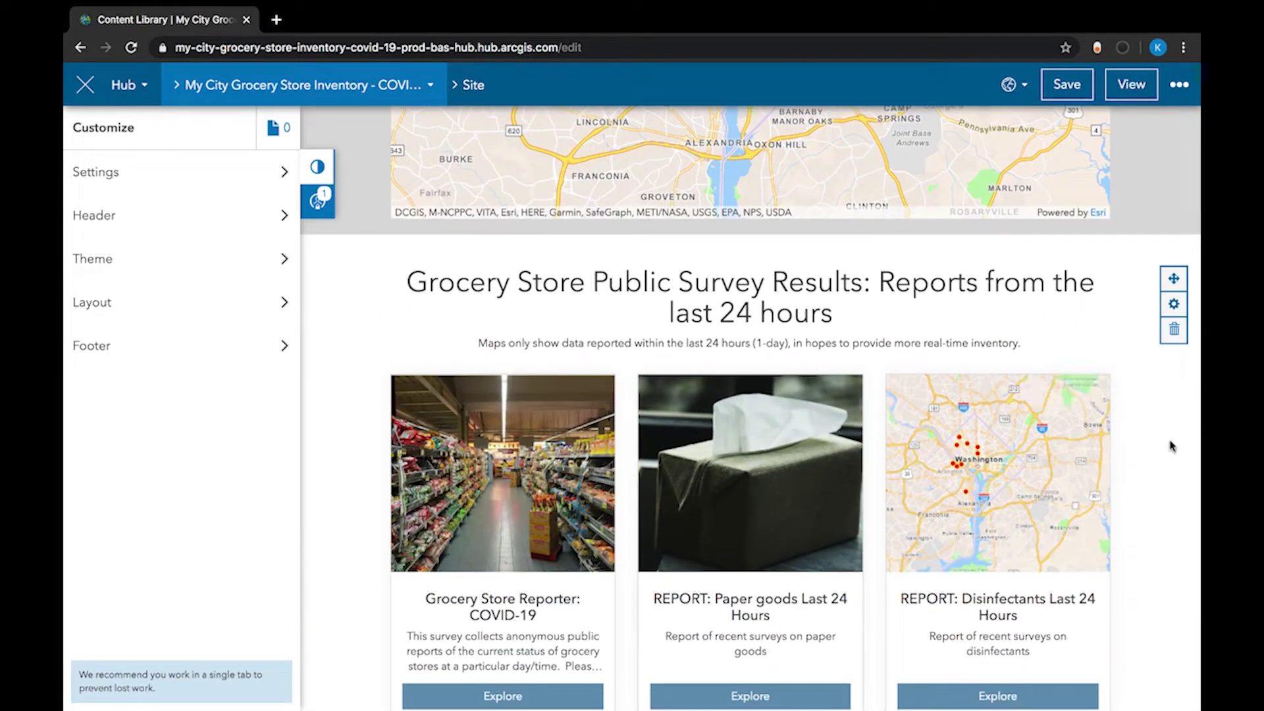
scroll(1170, 447, "up", 10)
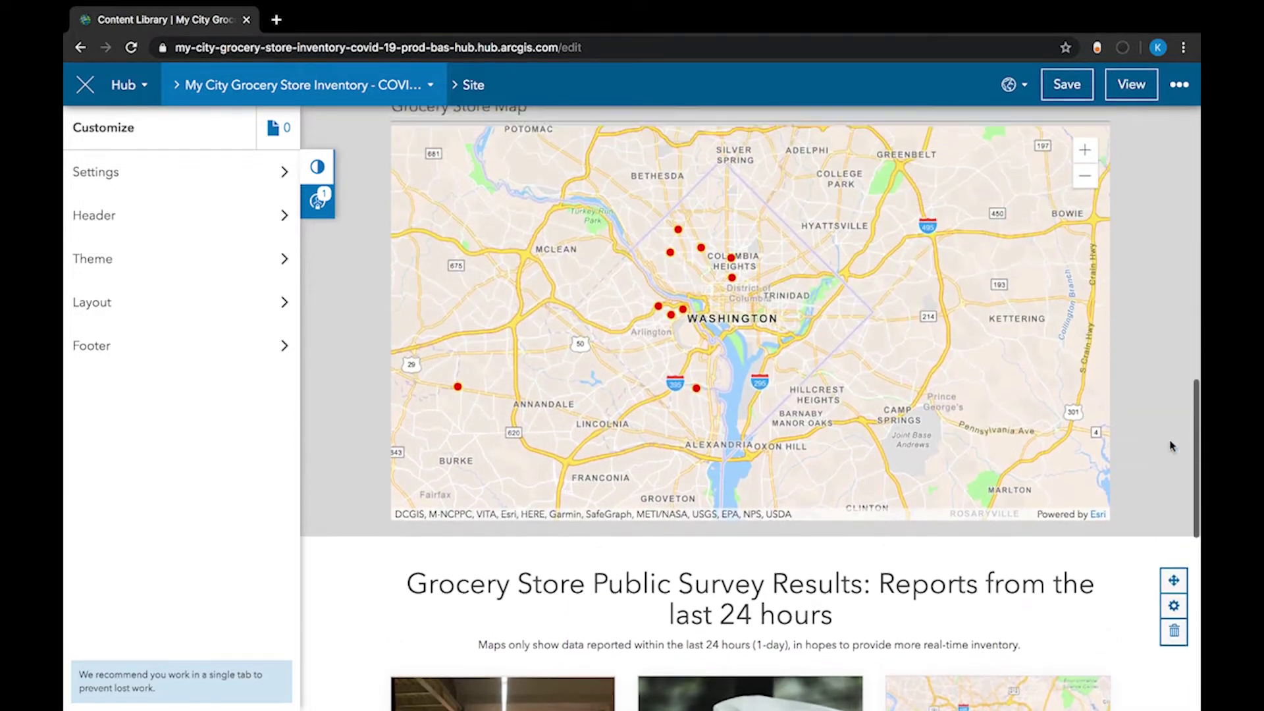
scroll(1170, 446, "up", 10)
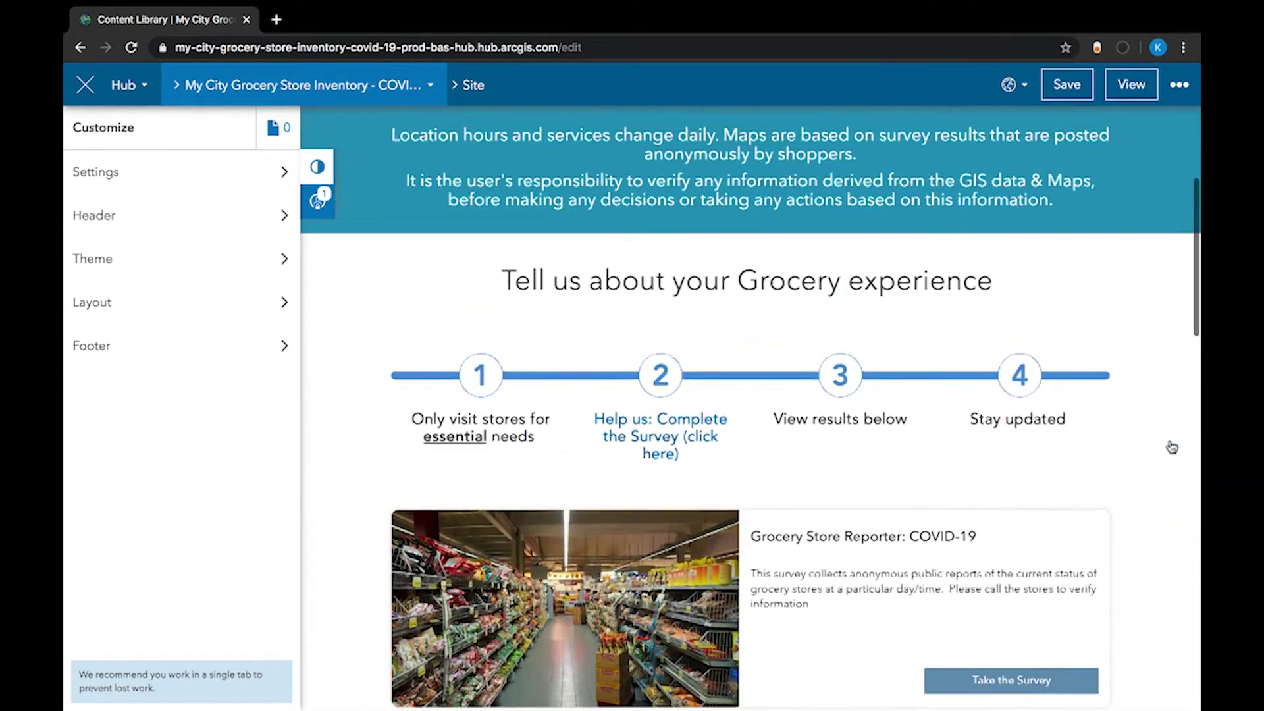
scroll(1170, 446, "up", 1)
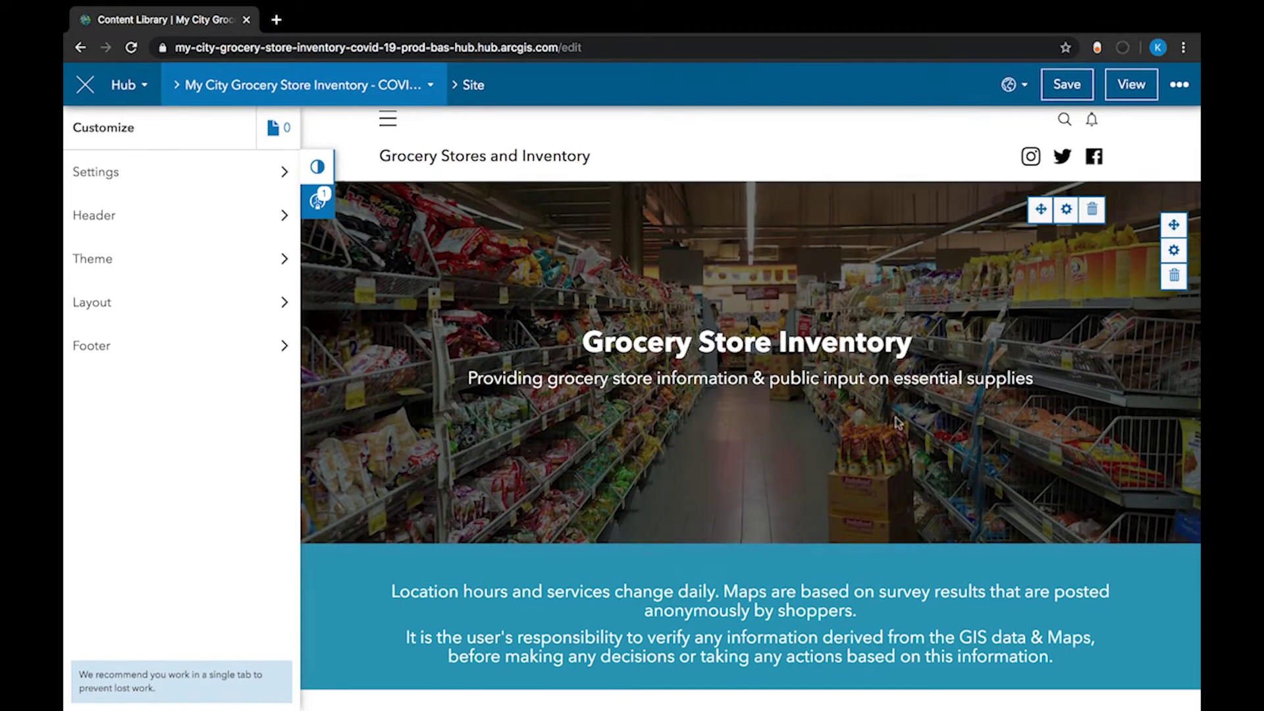
left_click(341, 86)
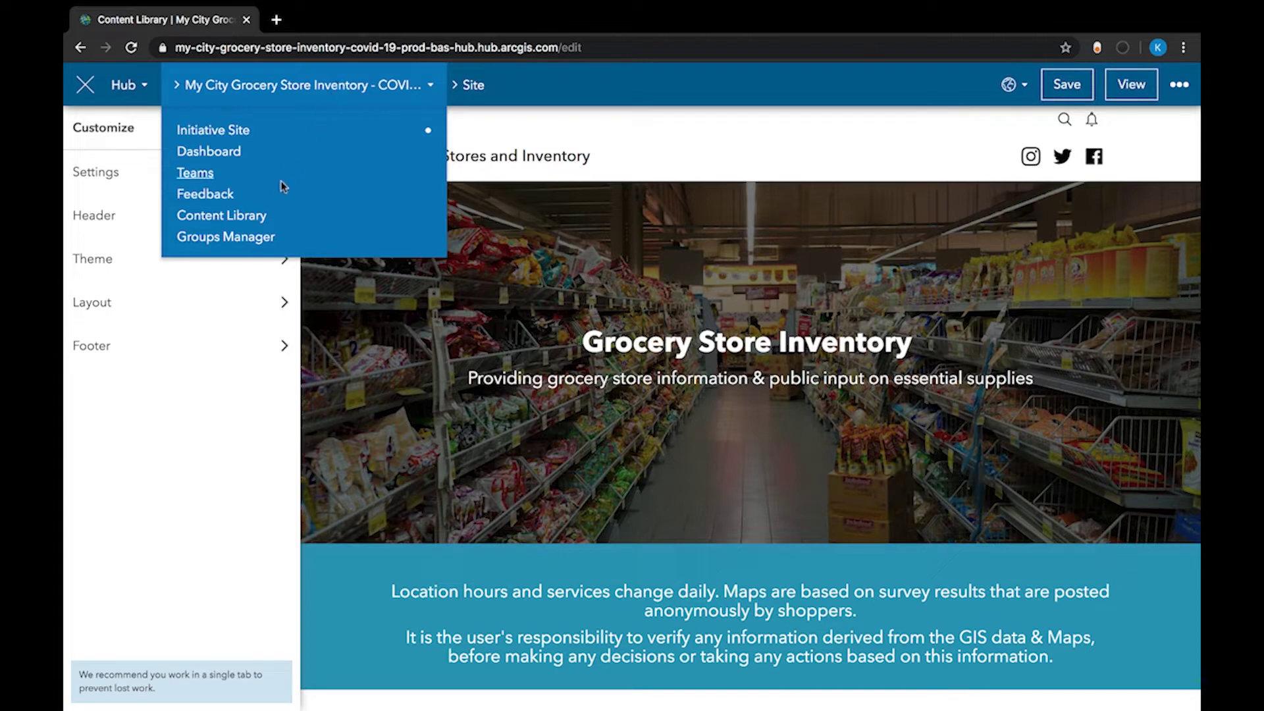
left_click(260, 217)
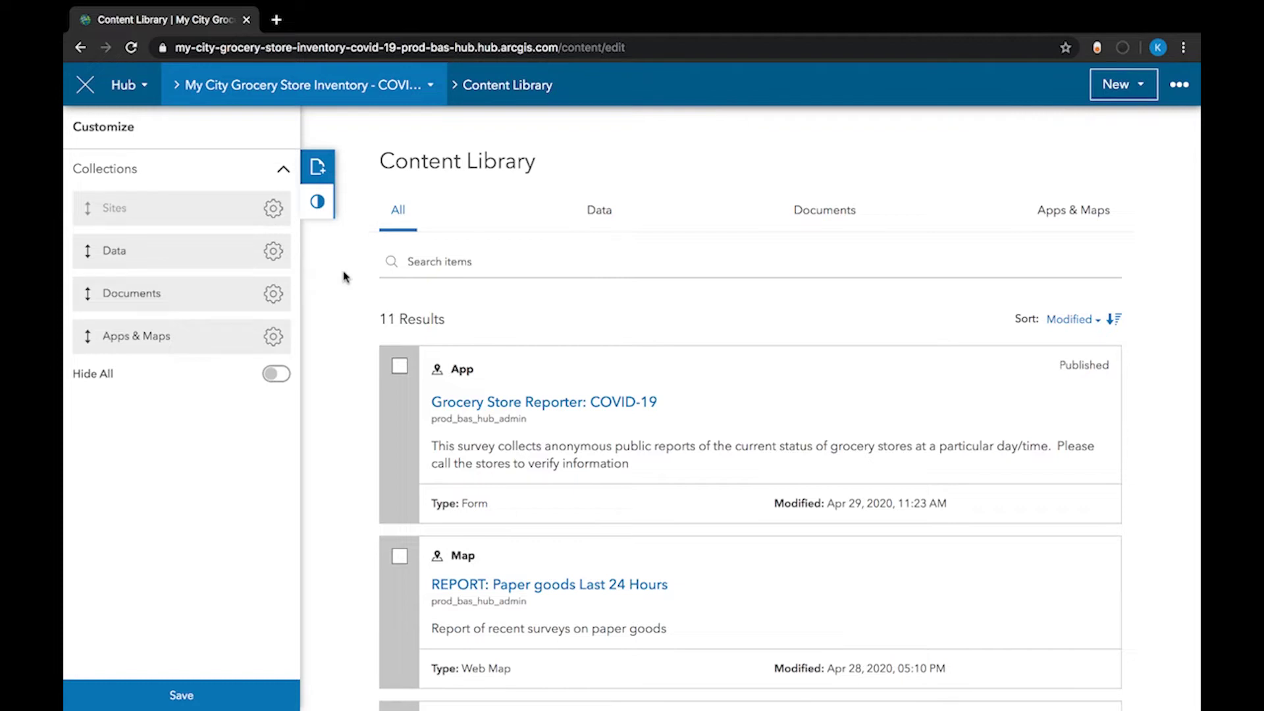
scroll(343, 277, "down", 3)
scroll(343, 276, "up", 1)
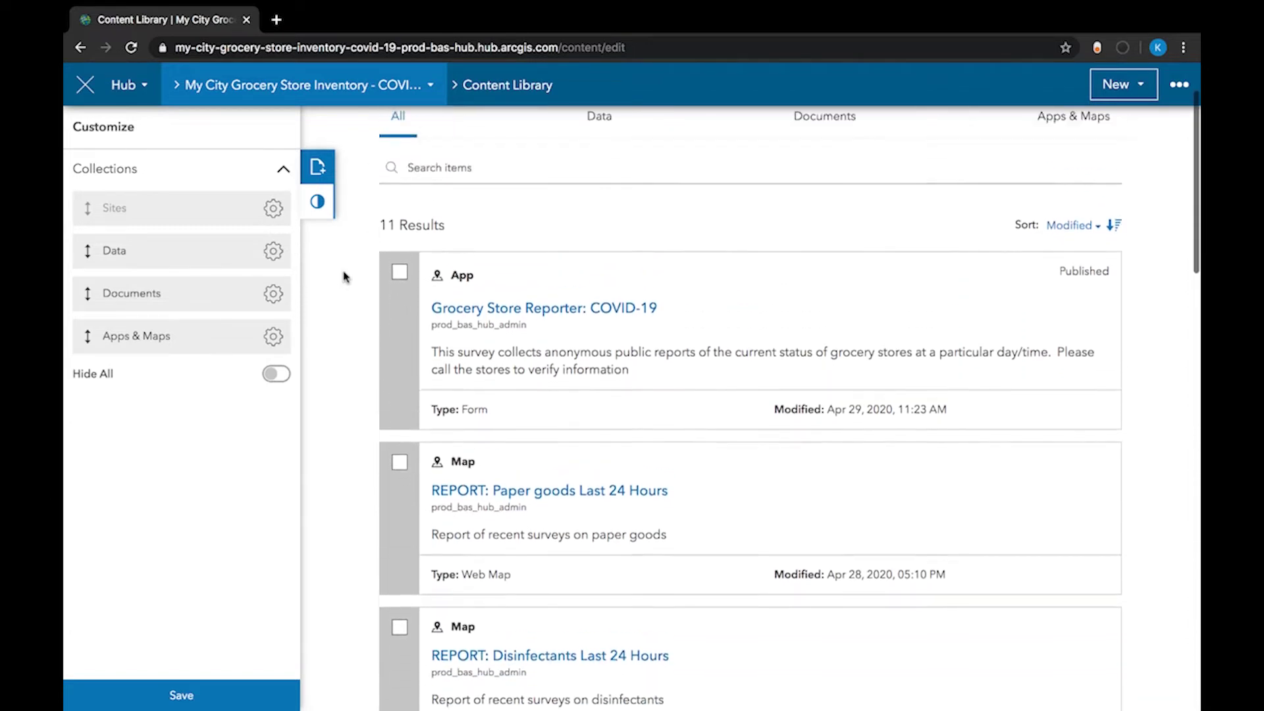
scroll(343, 277, "up", 1)
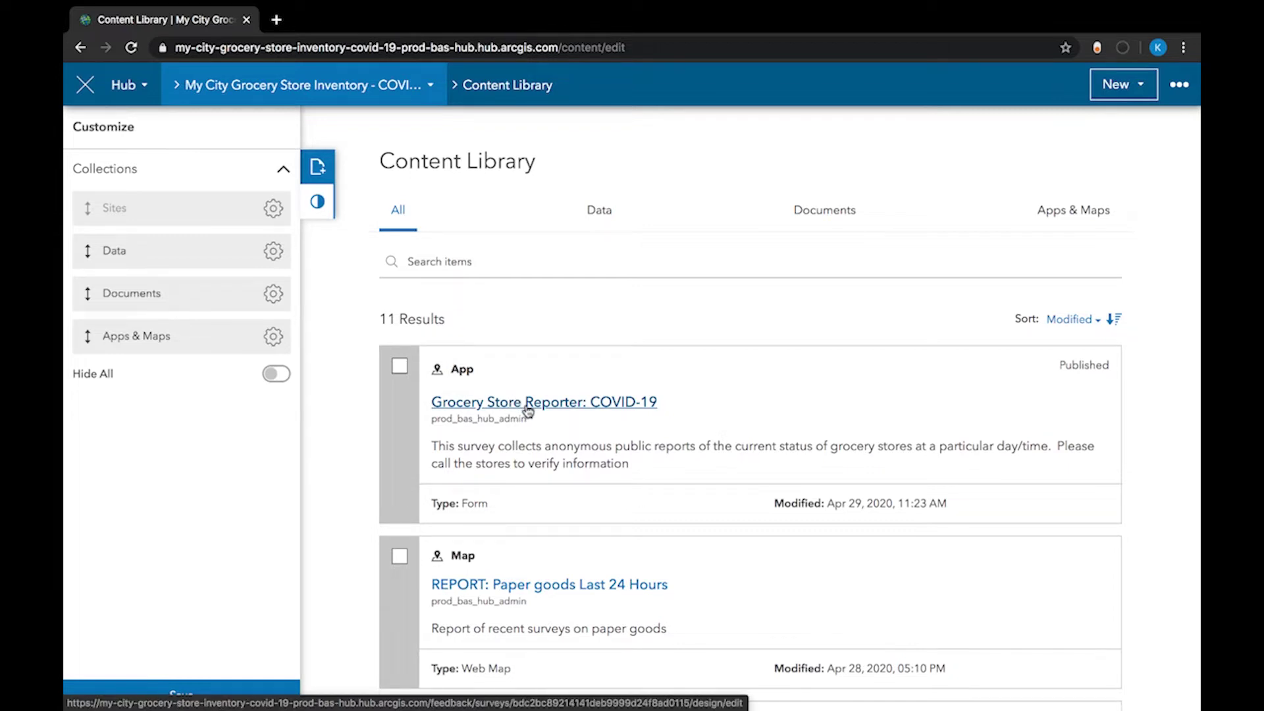
- Open the Grocery Store Reporter: COVID-19 survey in its Design editor
left_click(490, 400)
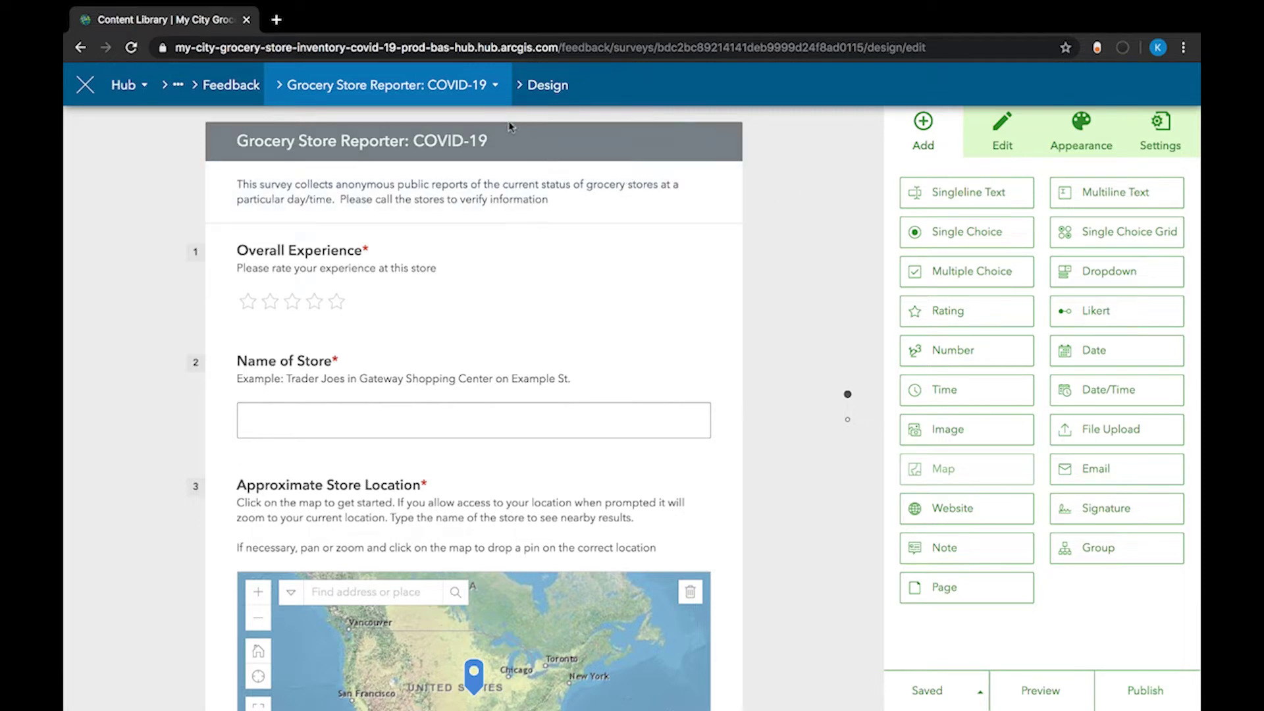
left_click(488, 96)
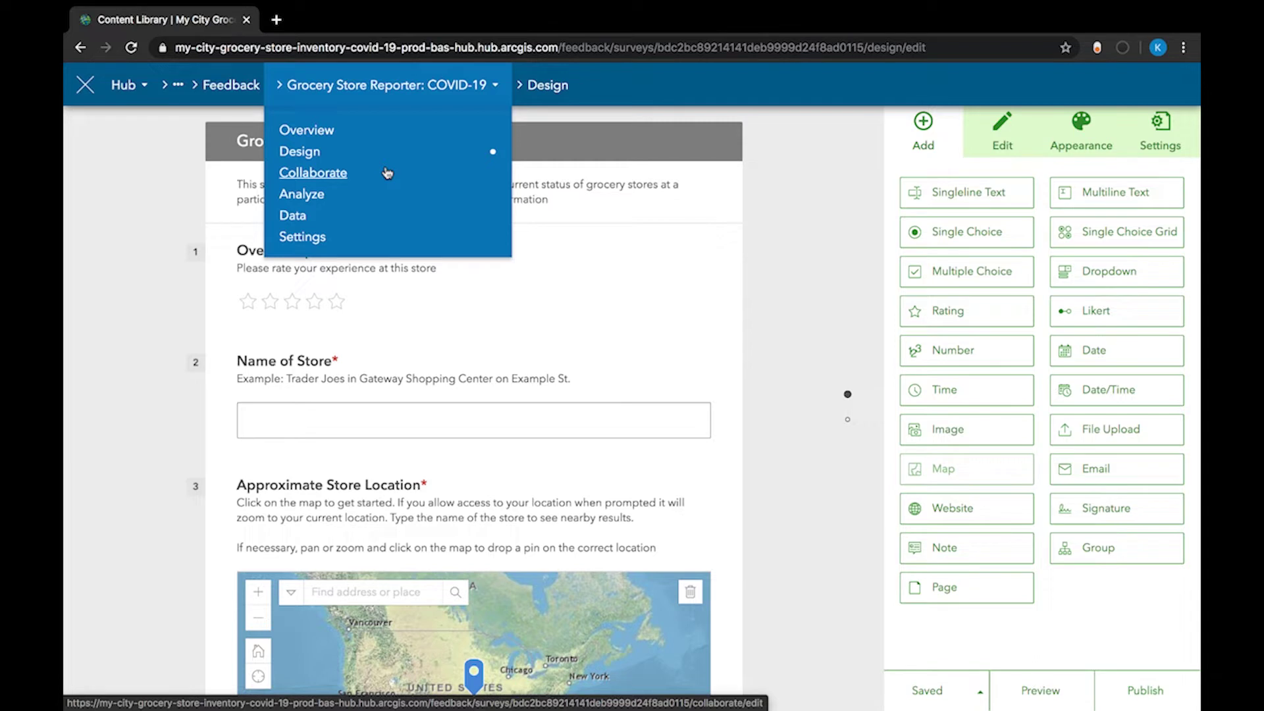
left_click(803, 494)
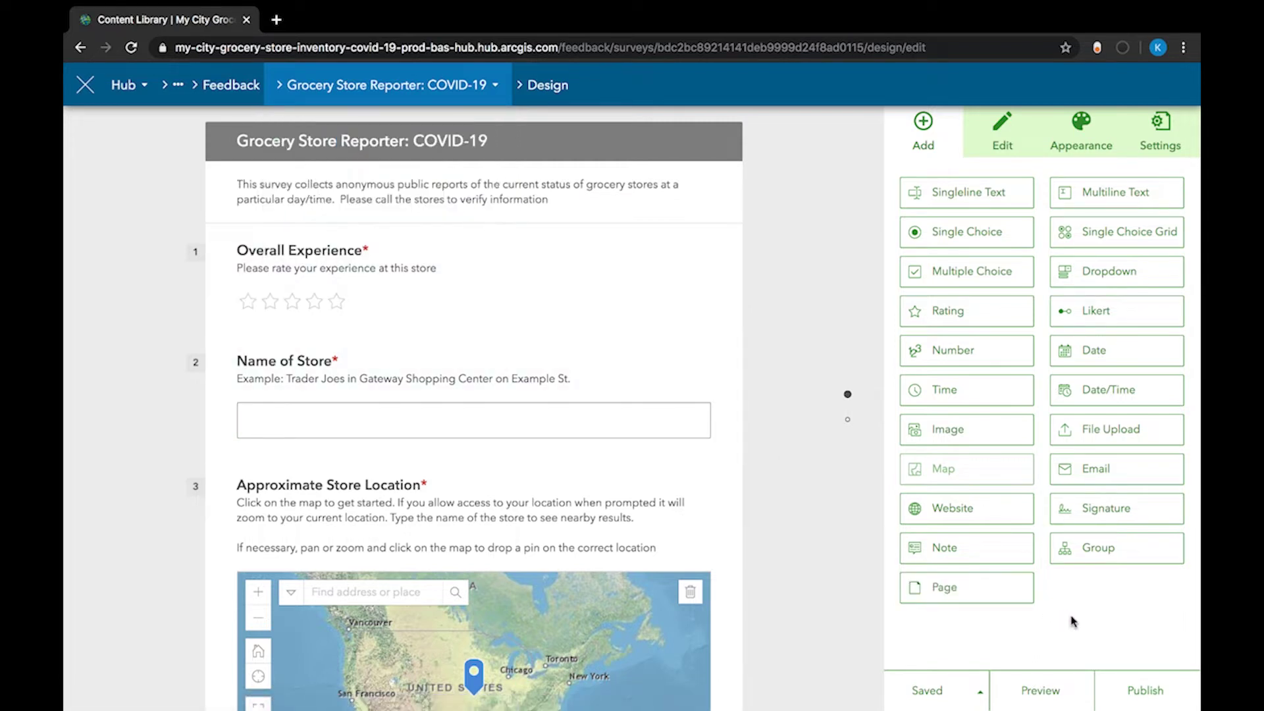
- Publish the survey and confirm in the Publish Survey dialog
left_click(1145, 691)
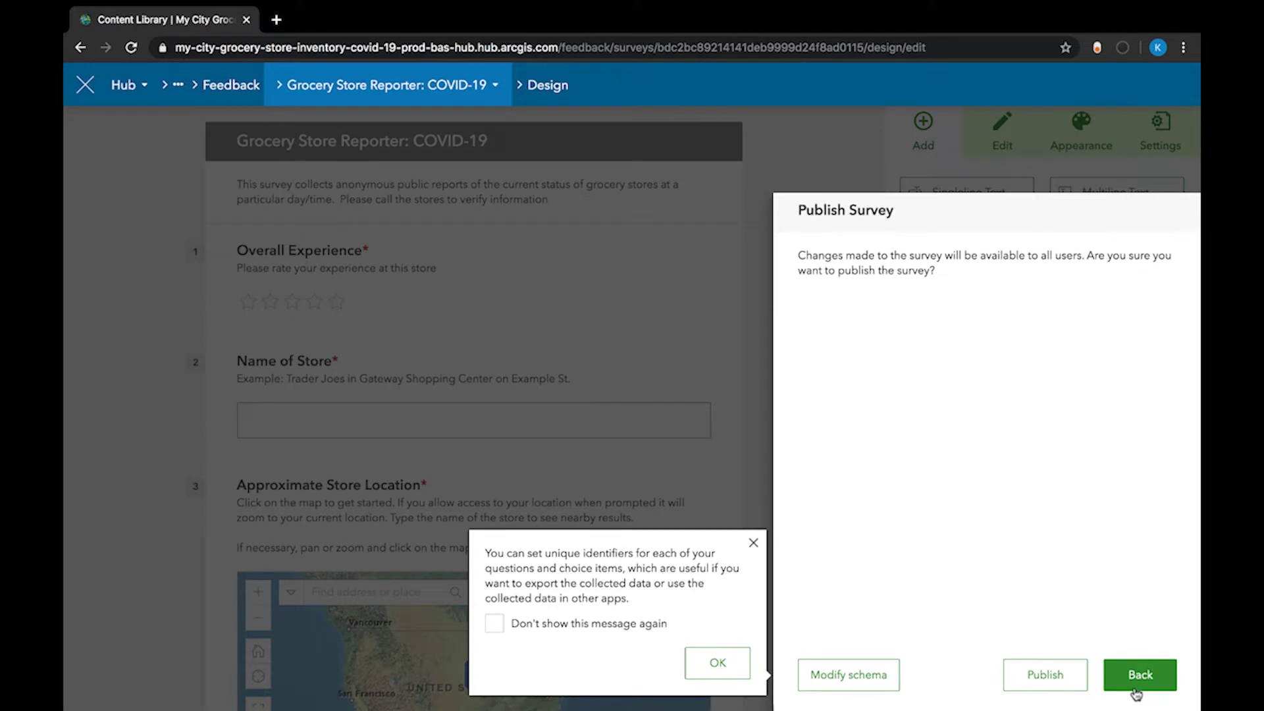
left_click(1076, 677)
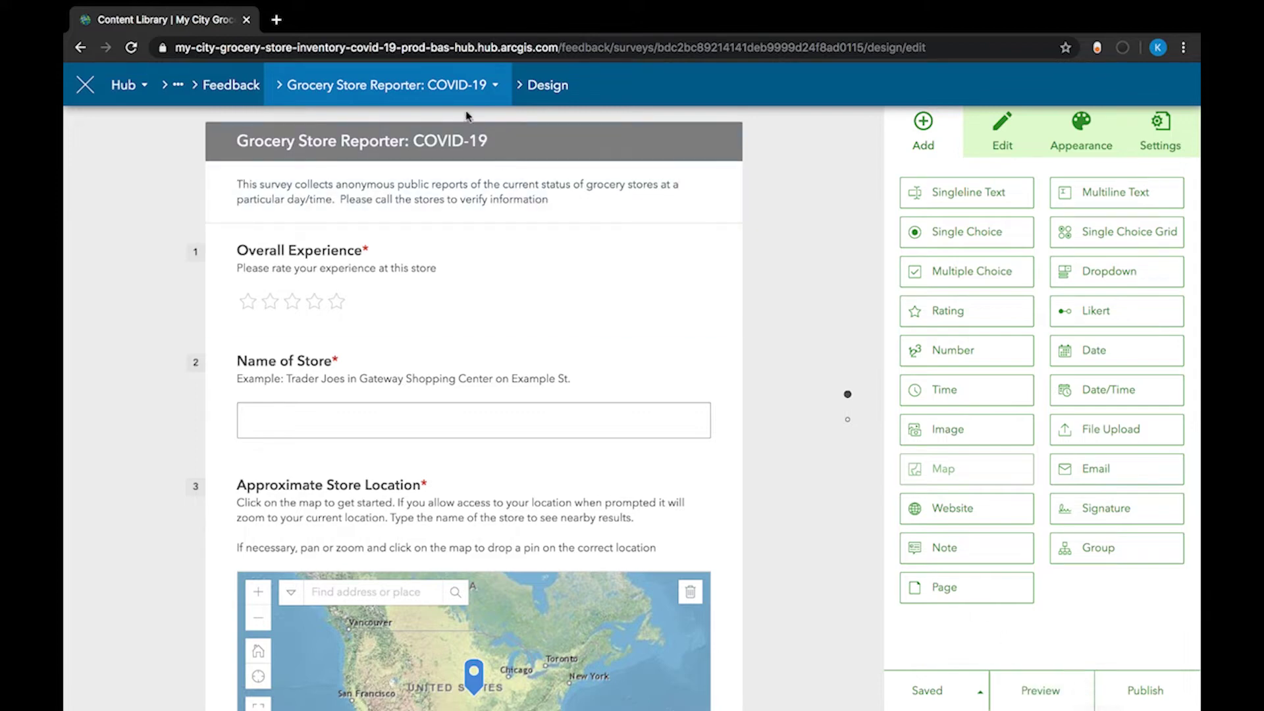
- Save the Collaborate submitter settings with Everyone (Public) allowed to submit responses
left_click(448, 102)
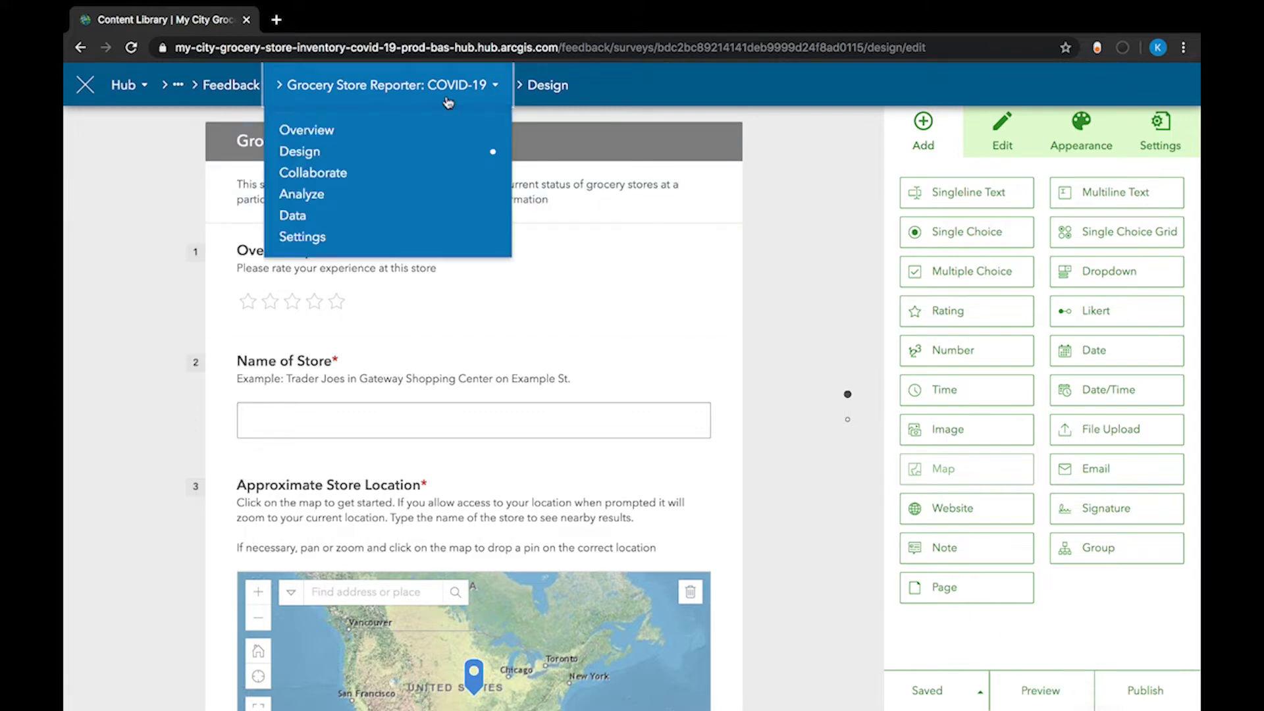
left_click(334, 173)
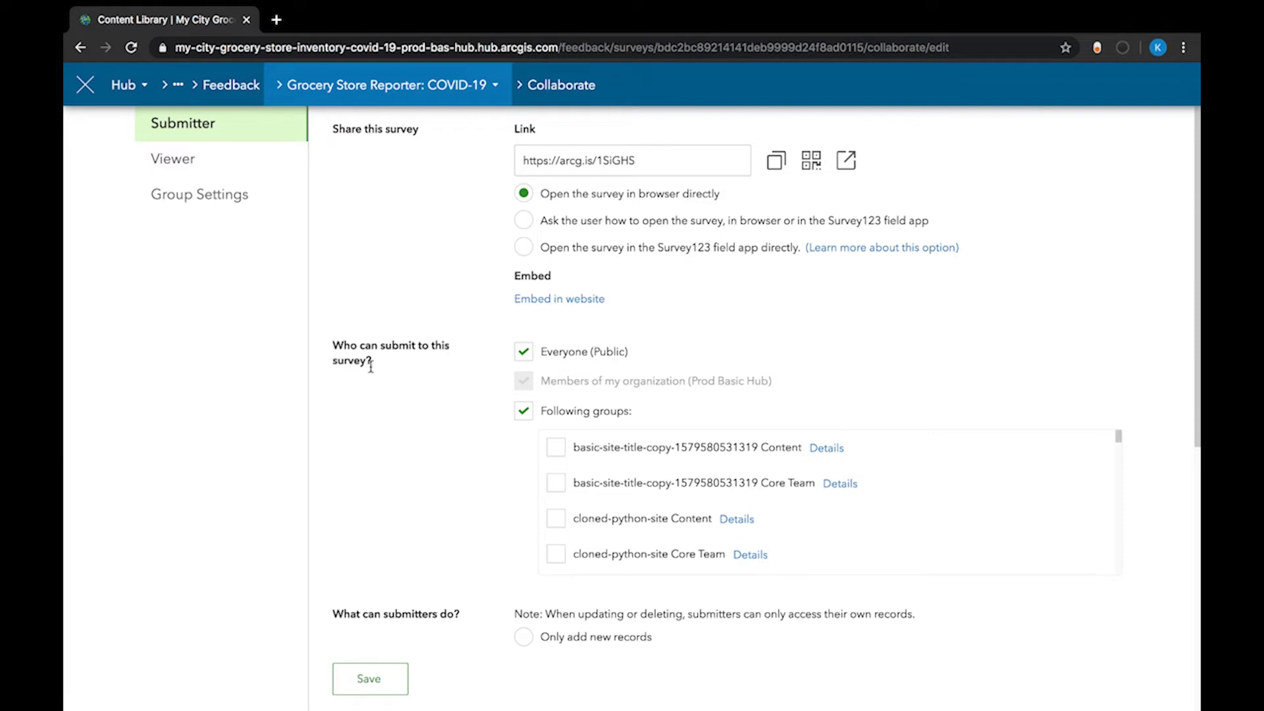
scroll(371, 366, "down", 1)
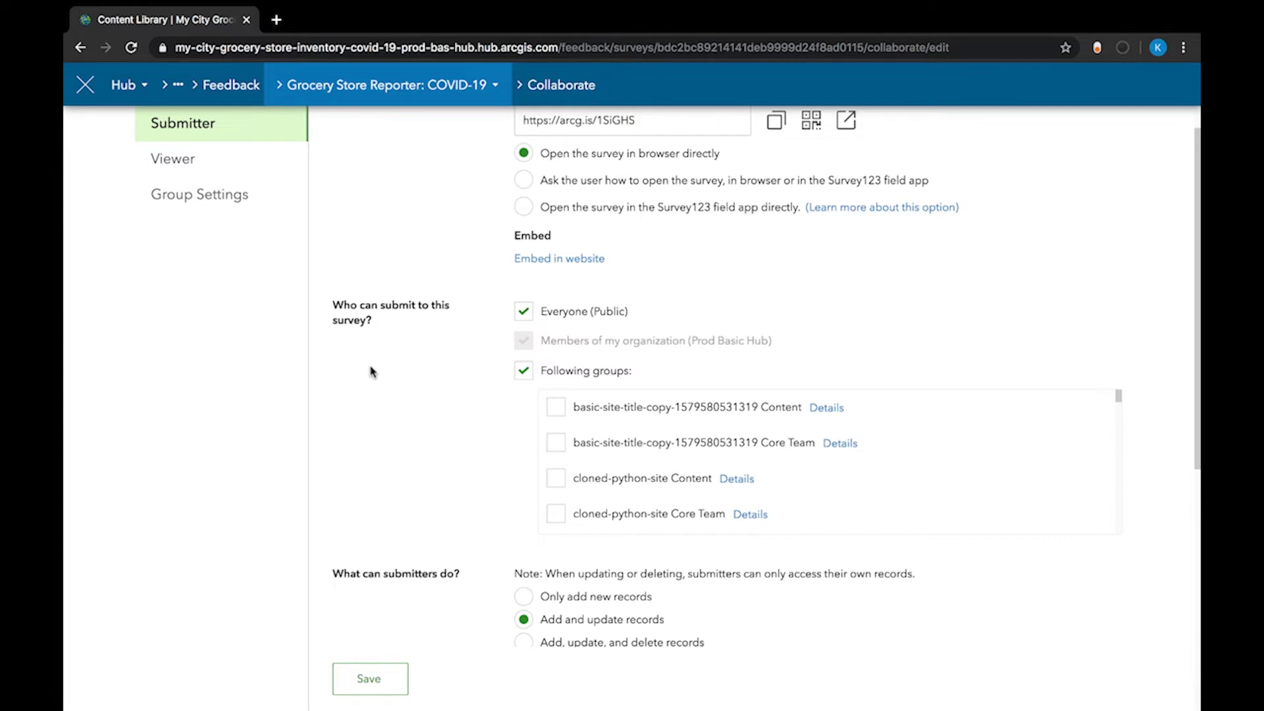
scroll(372, 372, "down", 3)
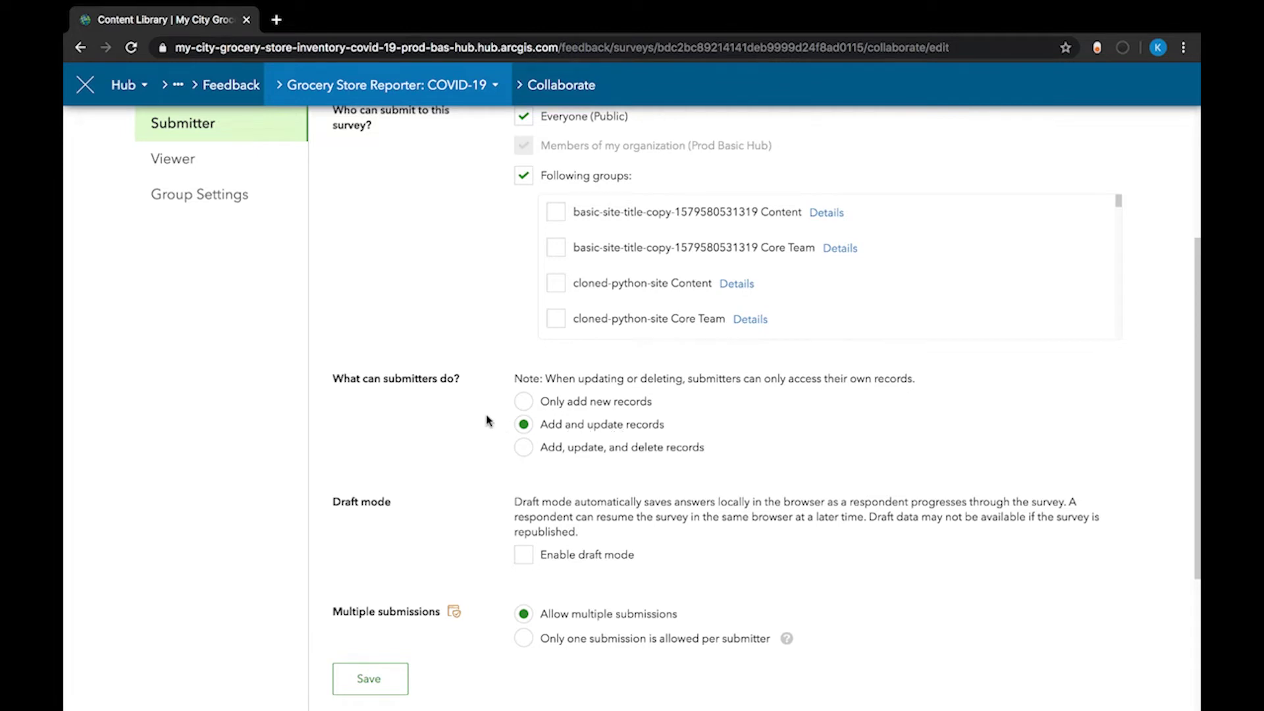
scroll(451, 414, "down", 2)
scroll(450, 414, "down", 3)
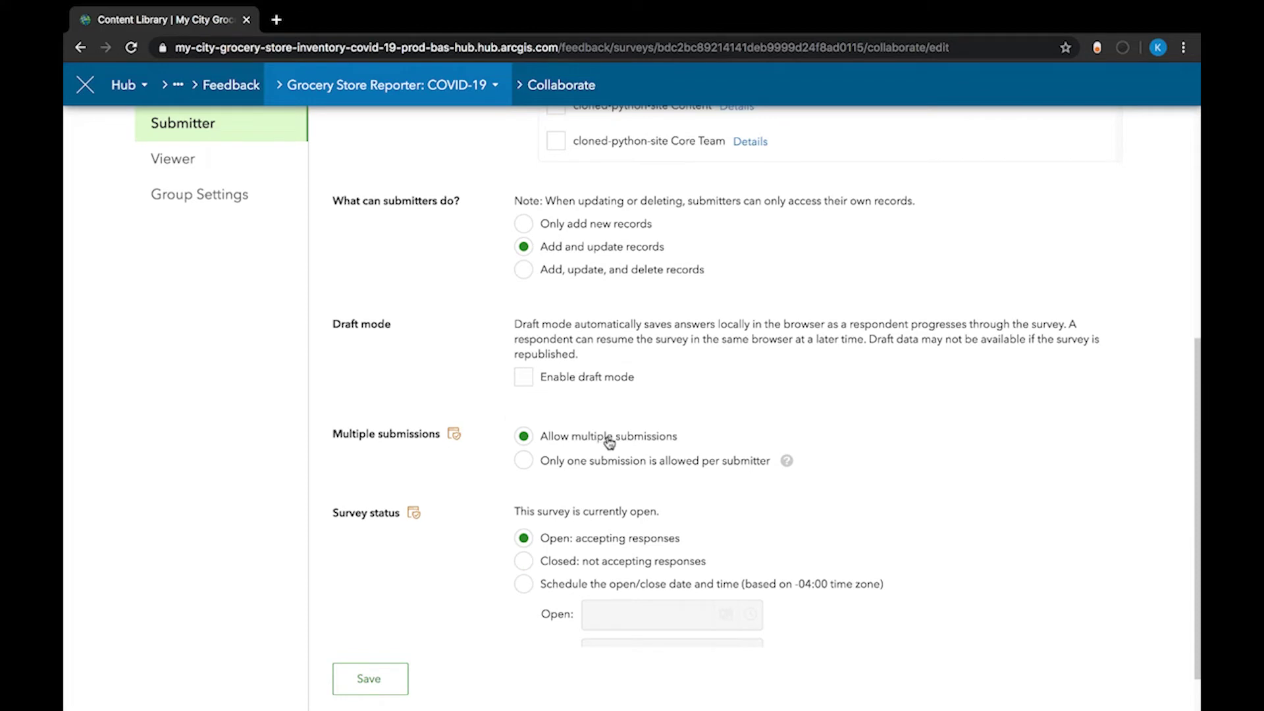
scroll(609, 442, "down", 2)
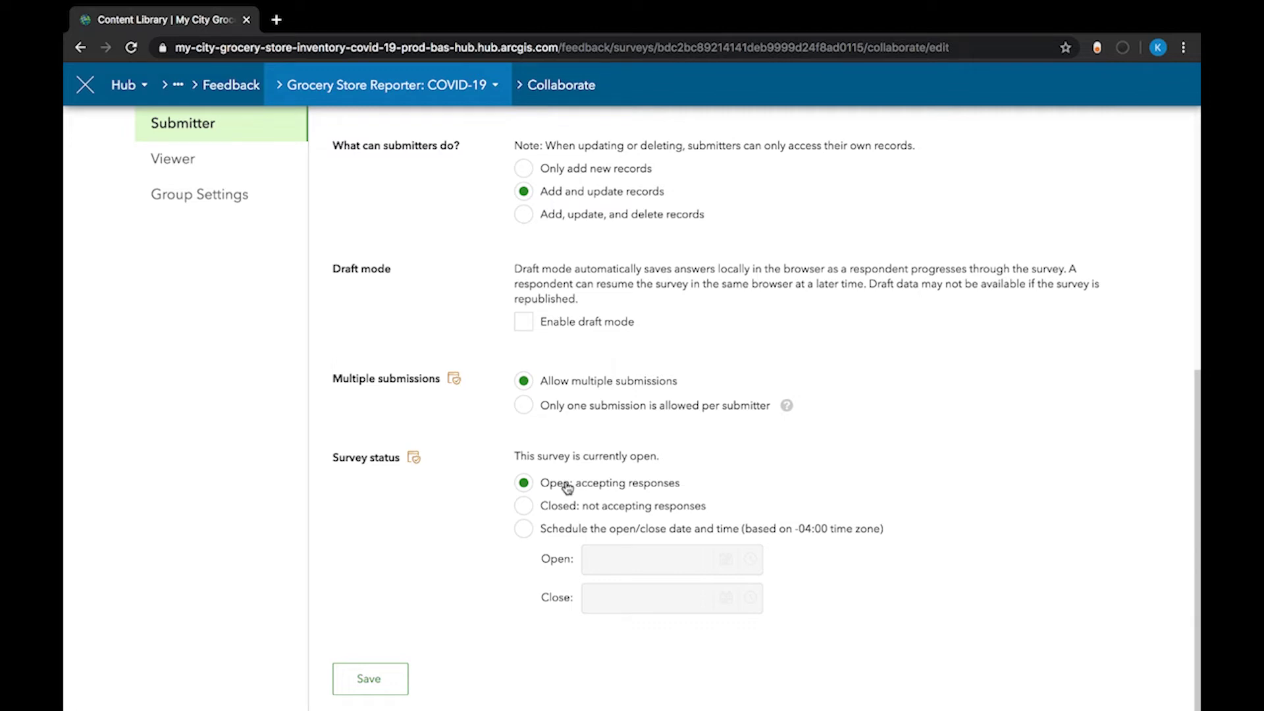
left_click(381, 676)
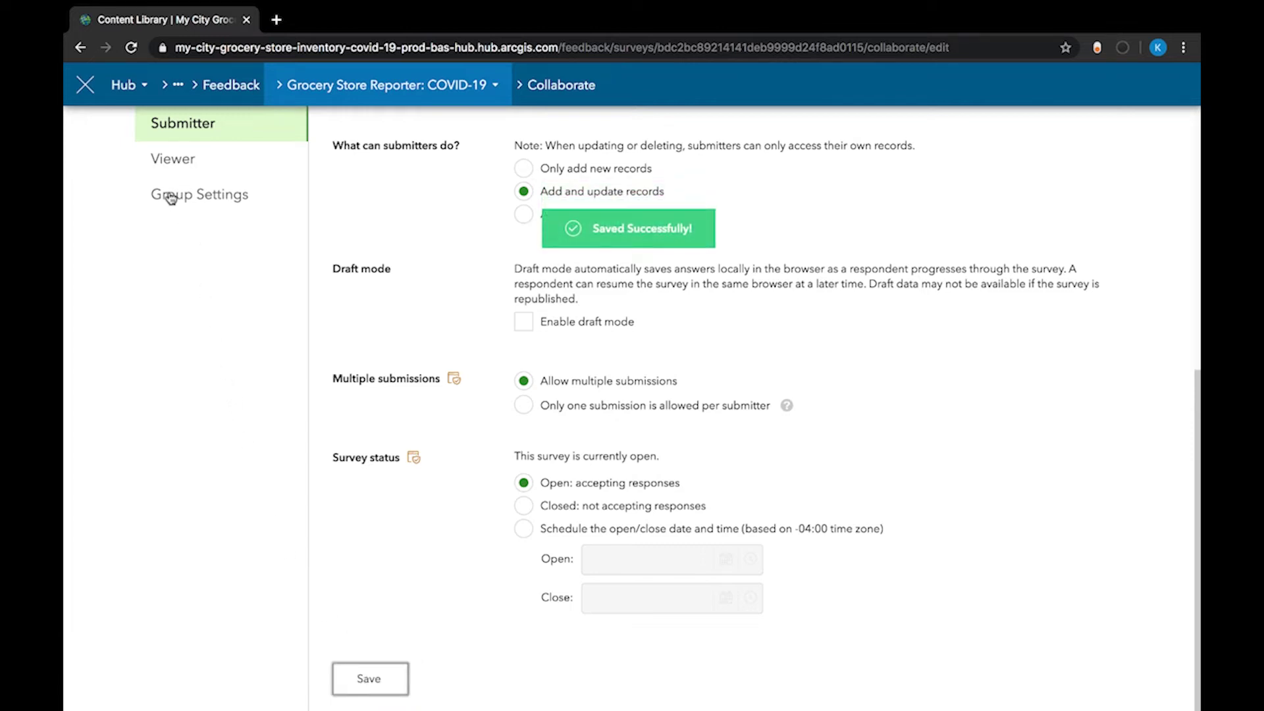
- Save the Viewer settings so Everyone (Public) can view all survey records
left_click(156, 165)
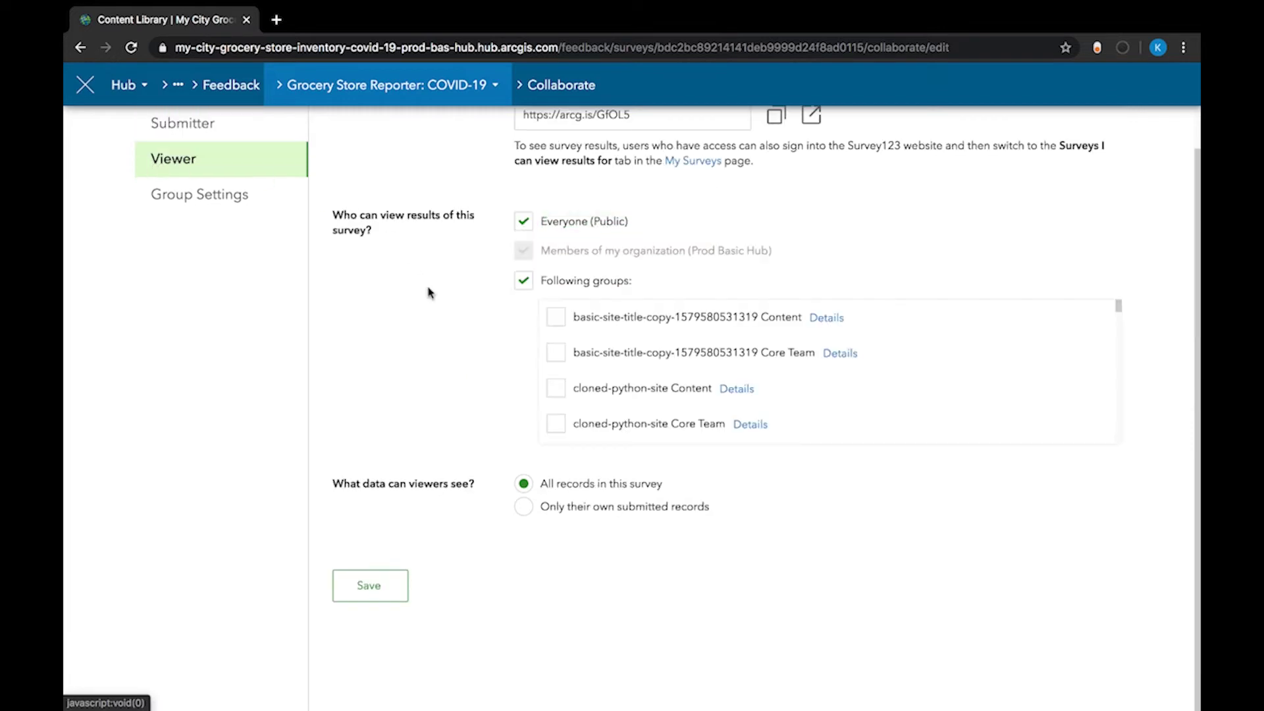
scroll(429, 292, "up", 1)
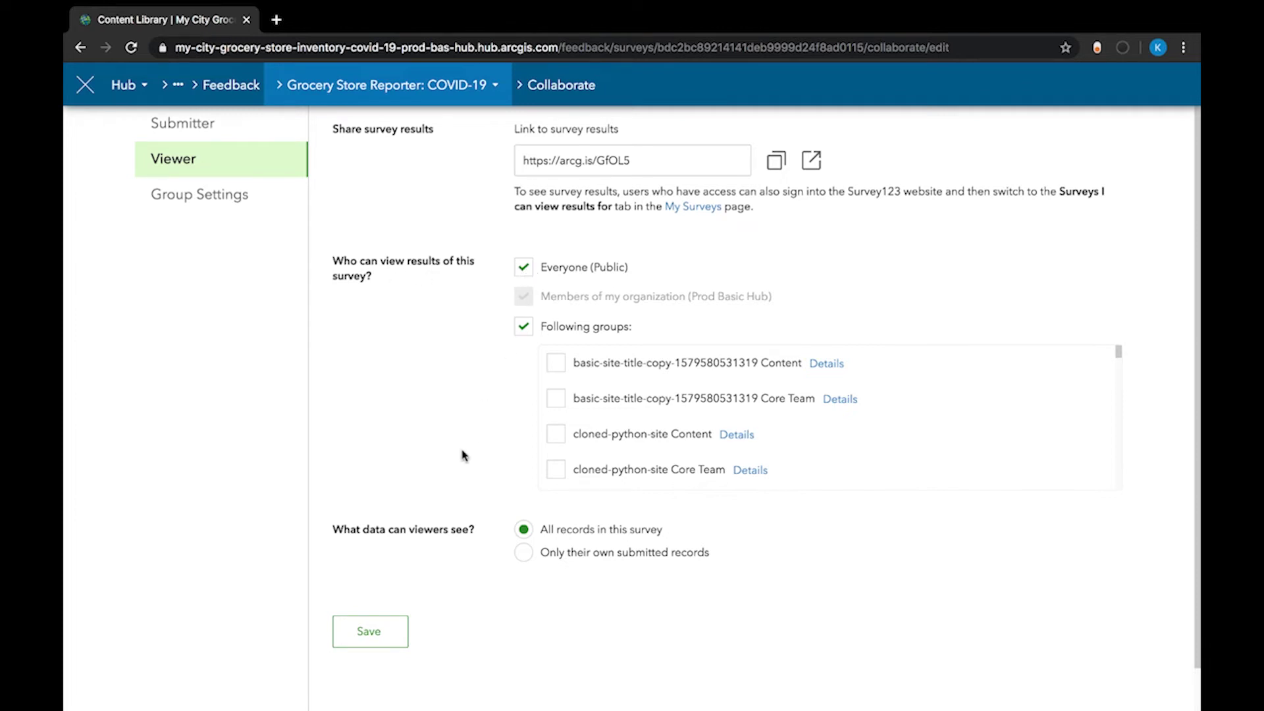
scroll(463, 452, "down", 1)
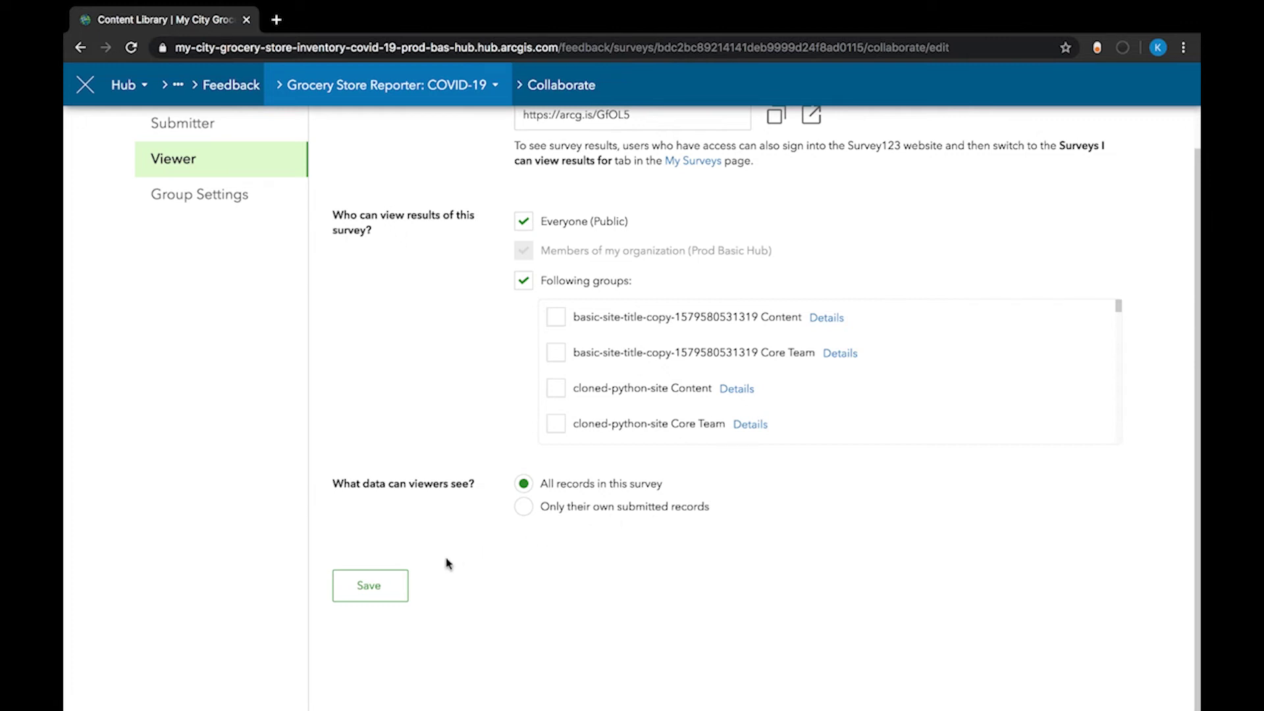
left_click(385, 590)
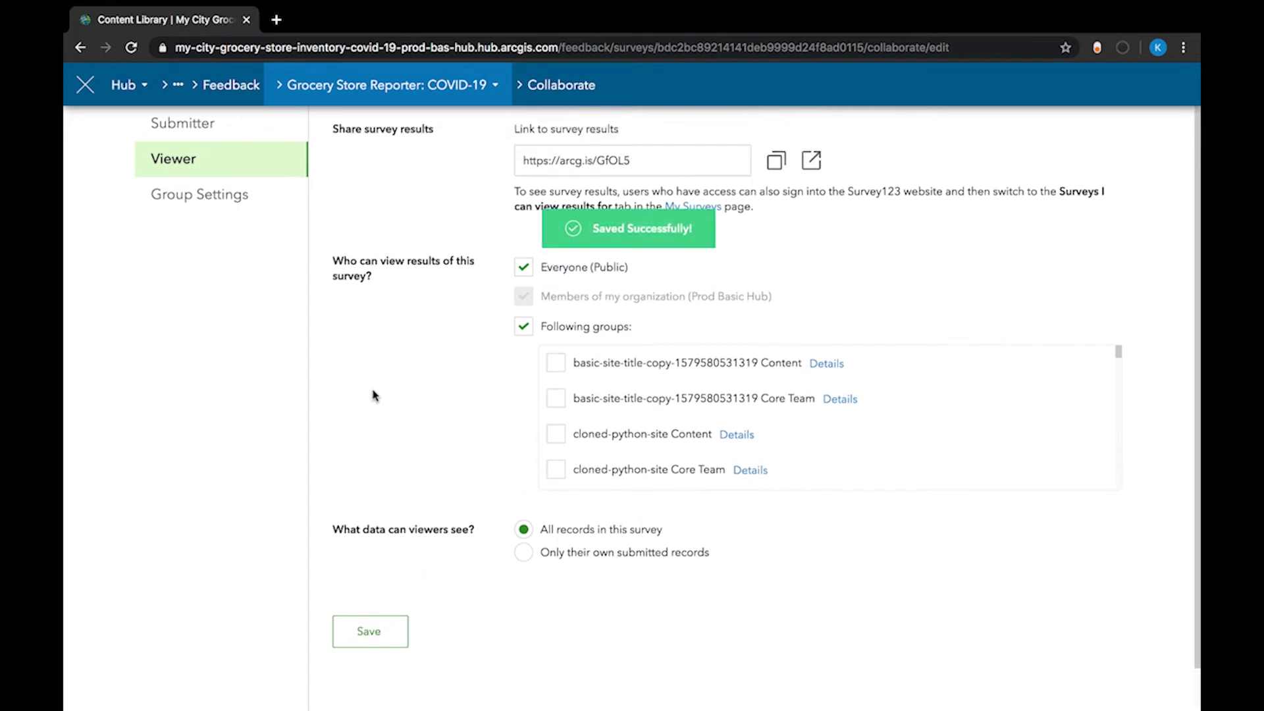
- Return to the survey's Design page and publish it again, confirming the republish
left_click(330, 99)
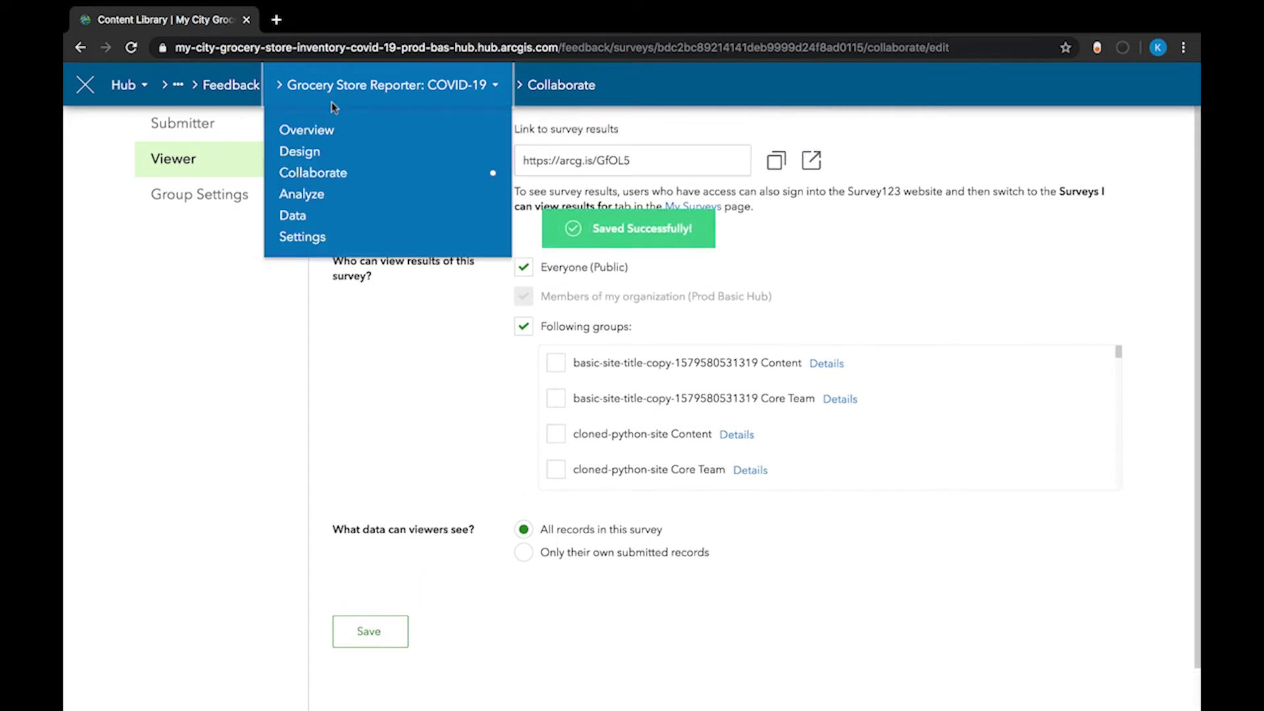
left_click(313, 150)
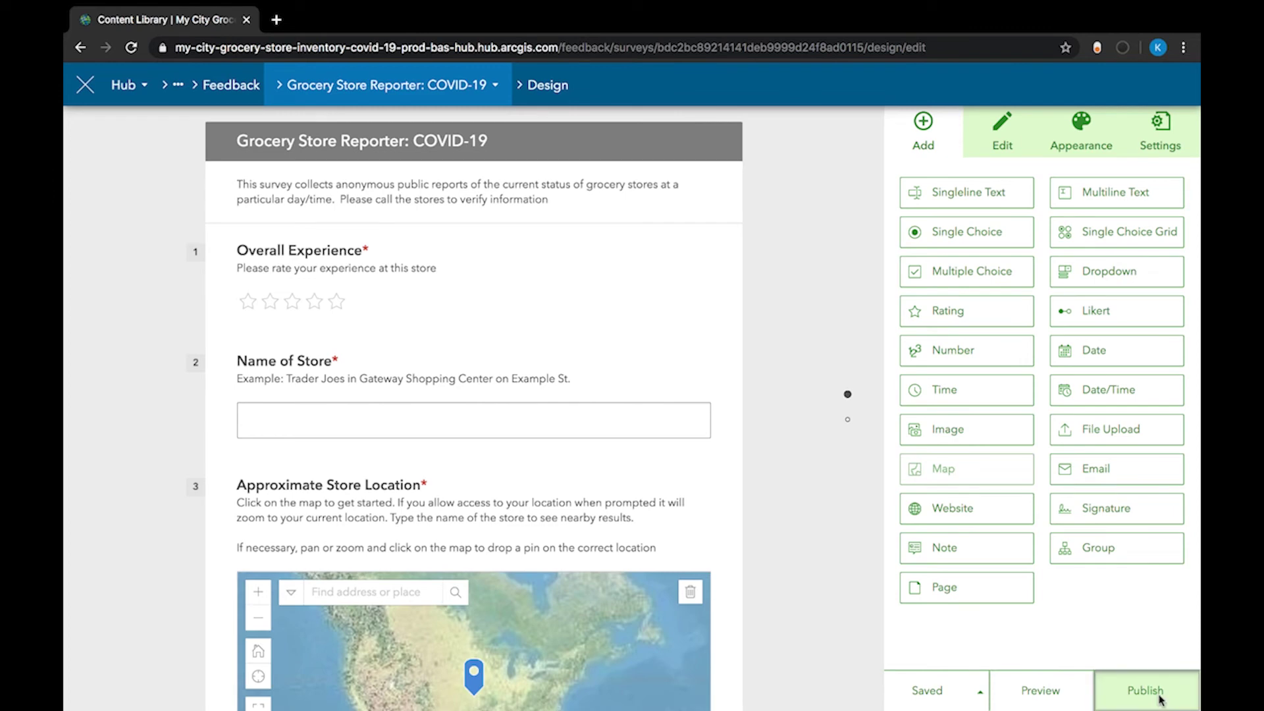
left_click(1150, 693)
left_click(1038, 686)
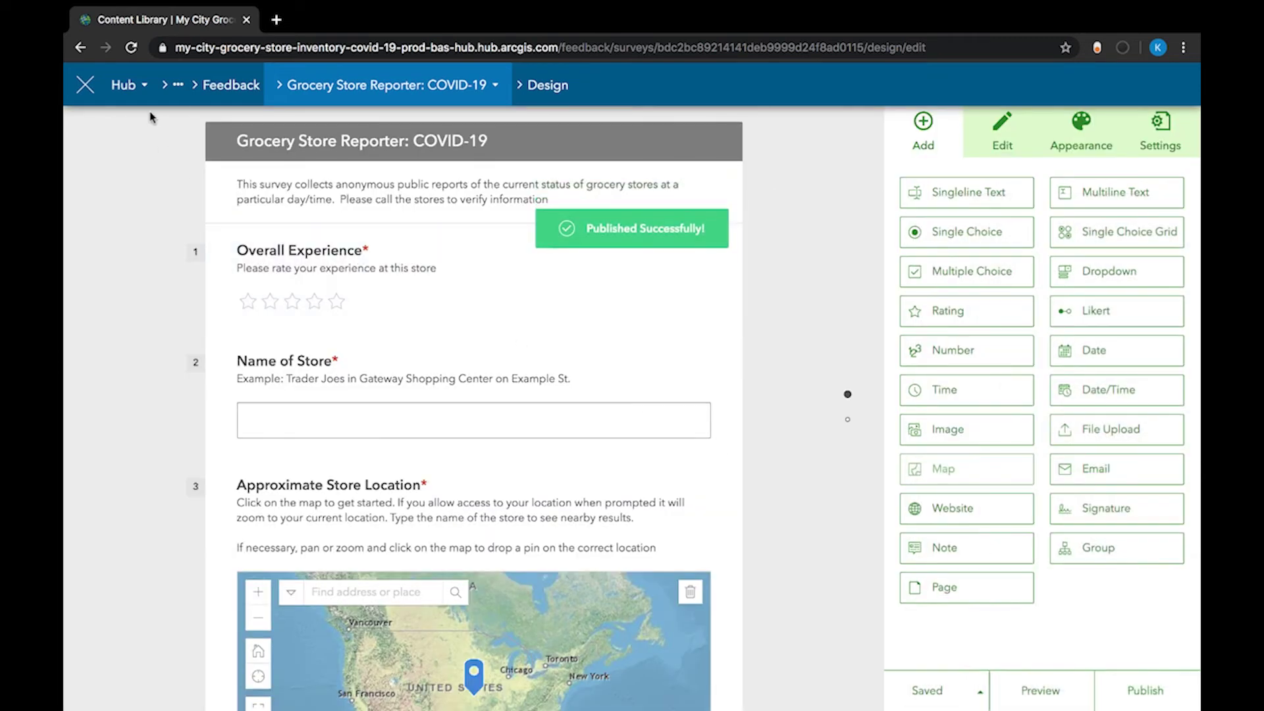
left_click(170, 98)
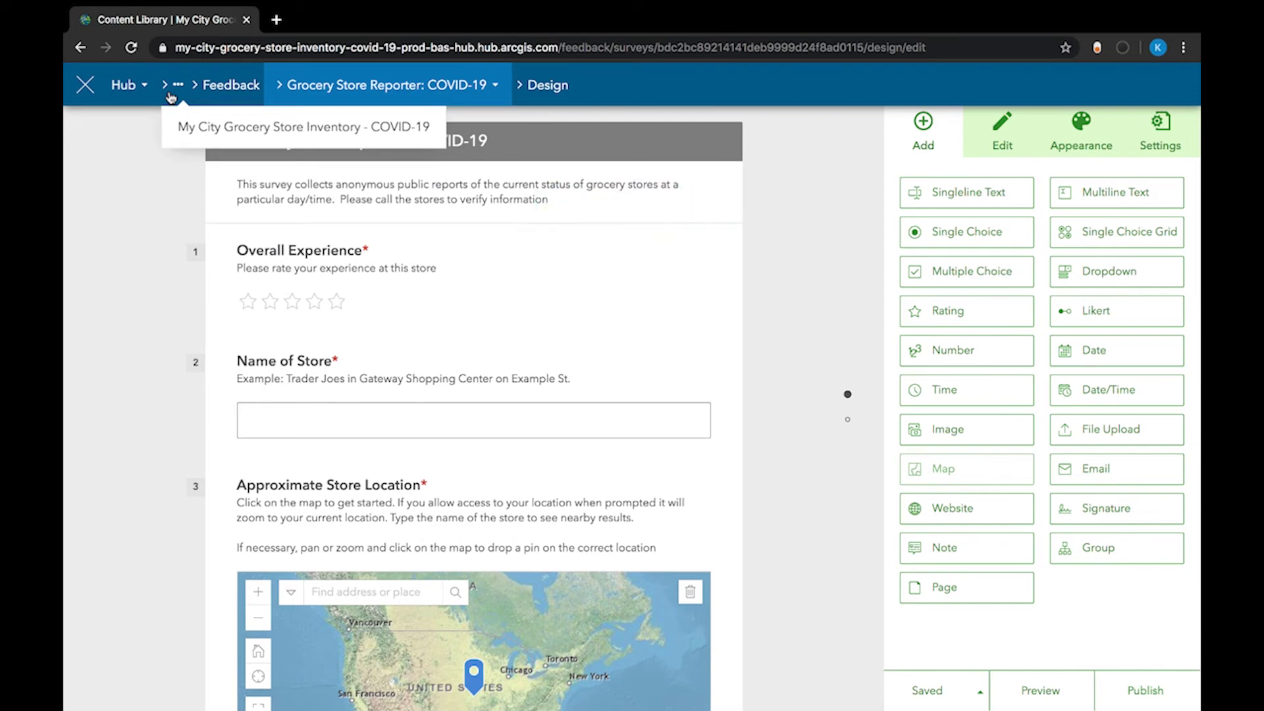
- Save the Grocery Store Inventory site with Public visibility and view its live page
left_click(218, 126)
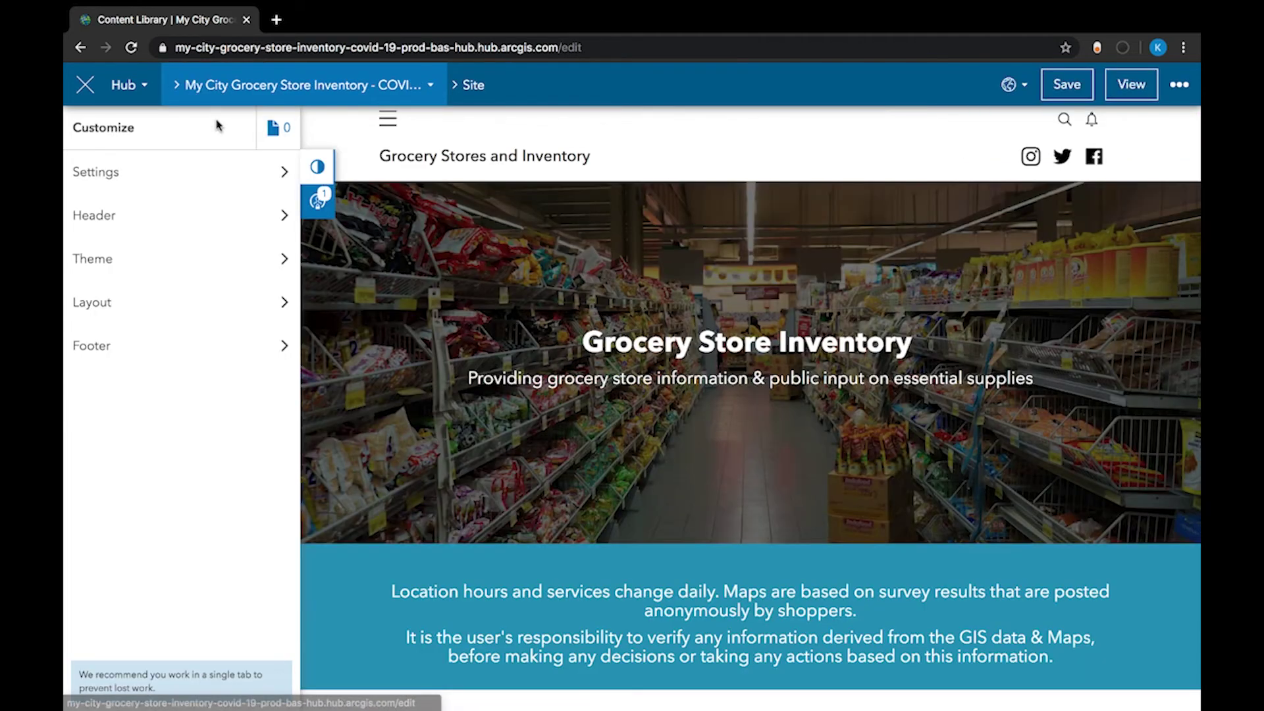
mouse_move(675, 263)
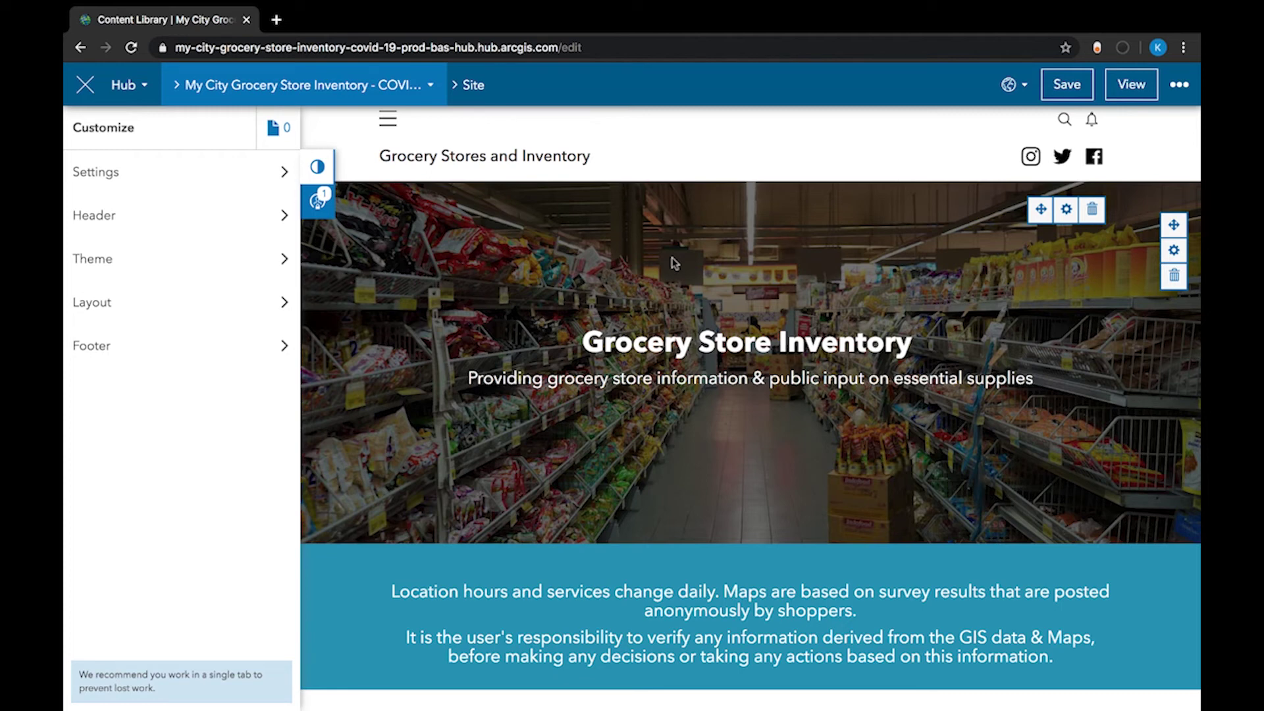
left_click(1022, 83)
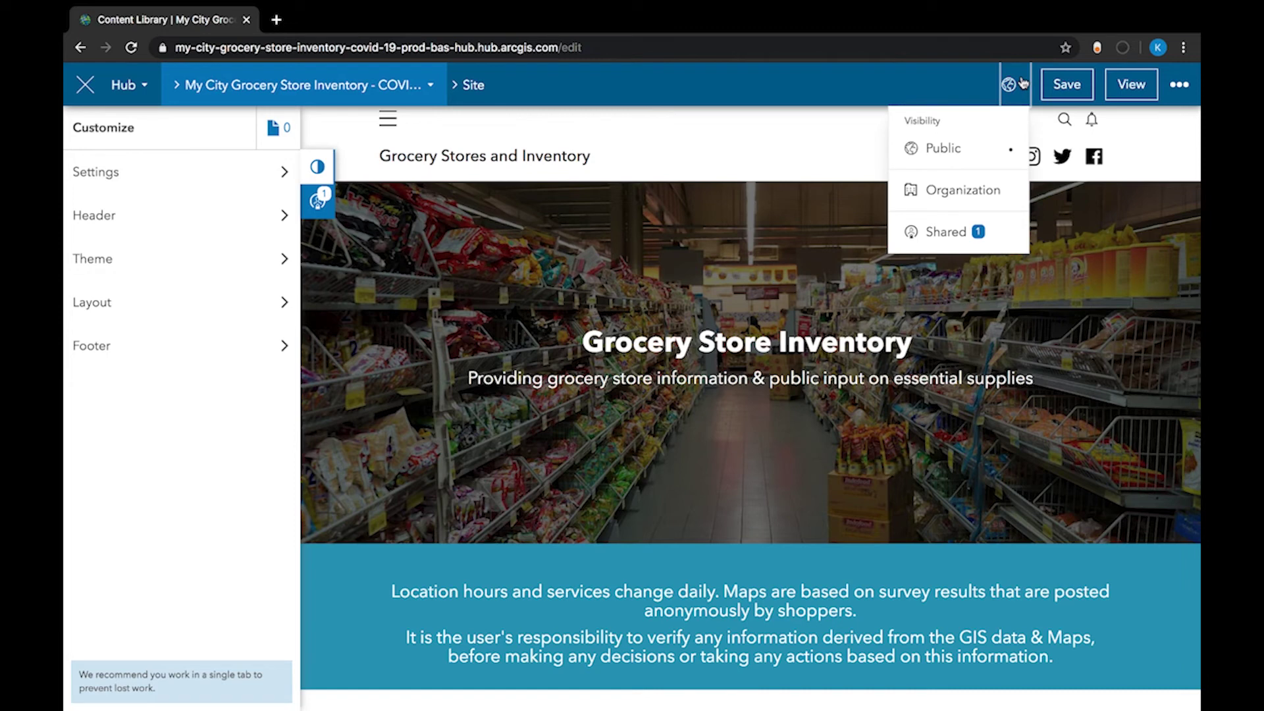
left_click(1077, 89)
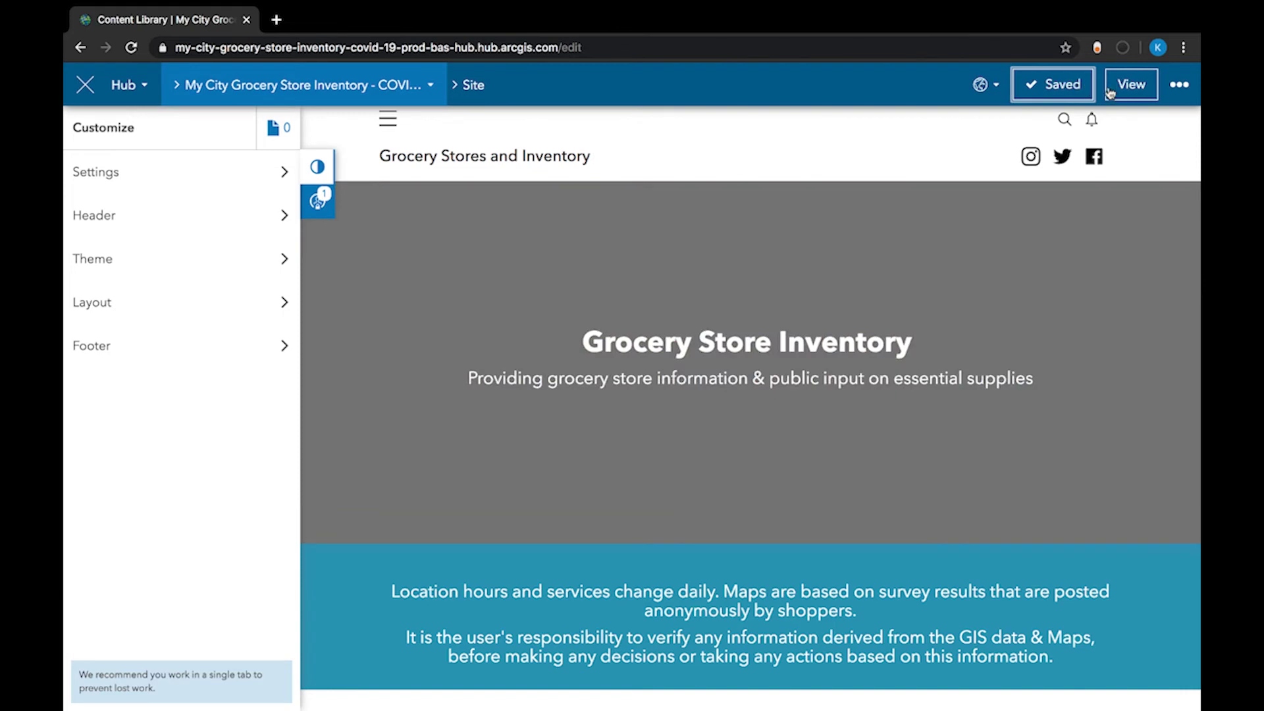
left_click(1110, 92)
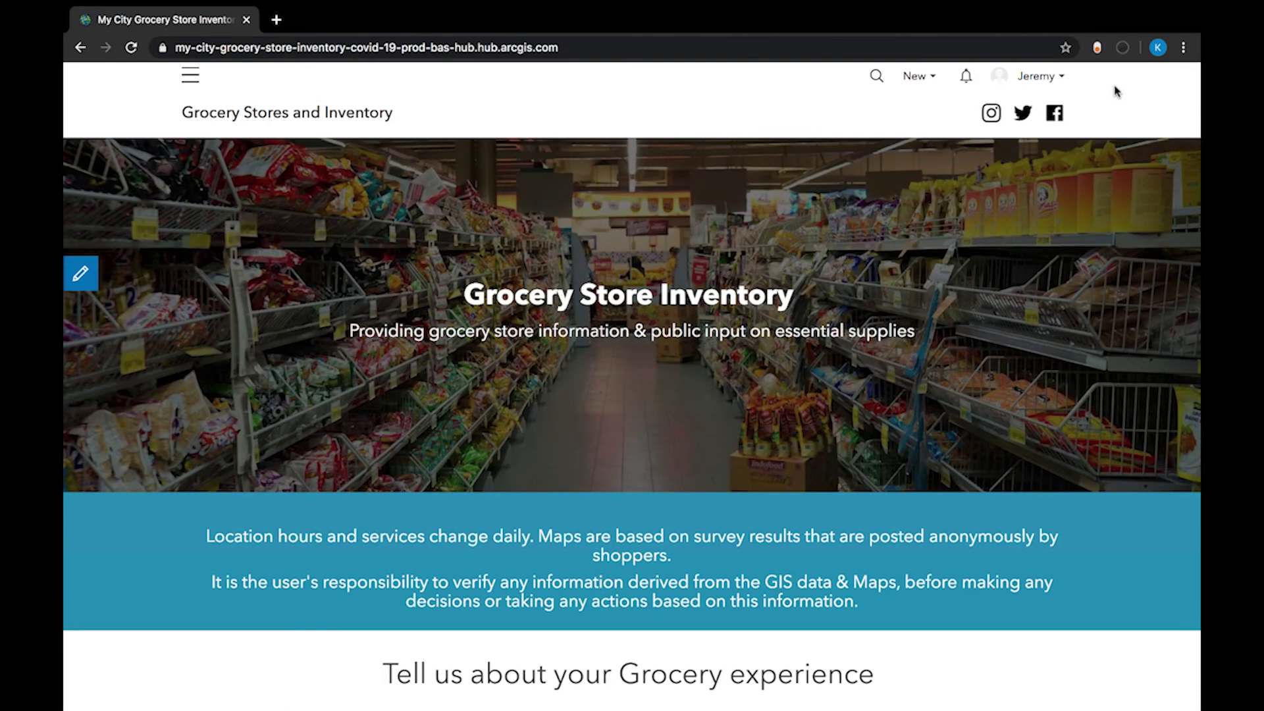
- Sign out, then choose Take the Survey on the public site and scroll the anonymous form
left_click(1052, 84)
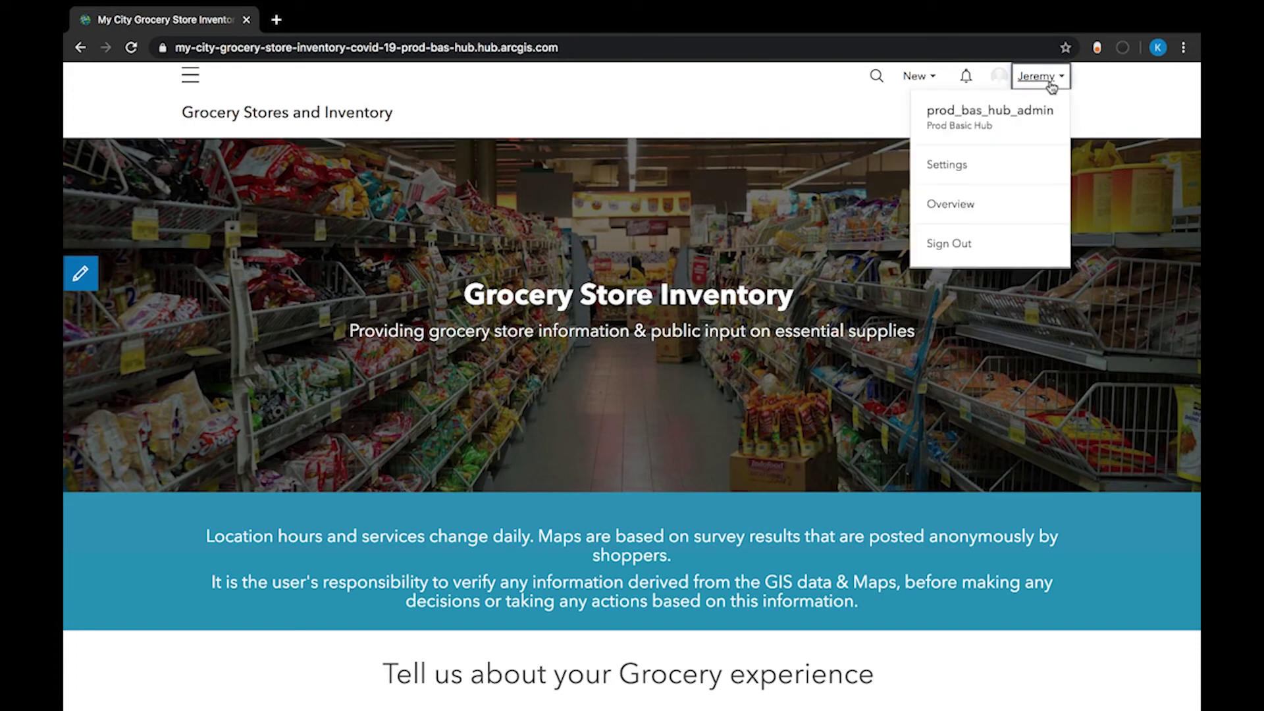
left_click(959, 261)
scroll(1037, 334, "down", 7)
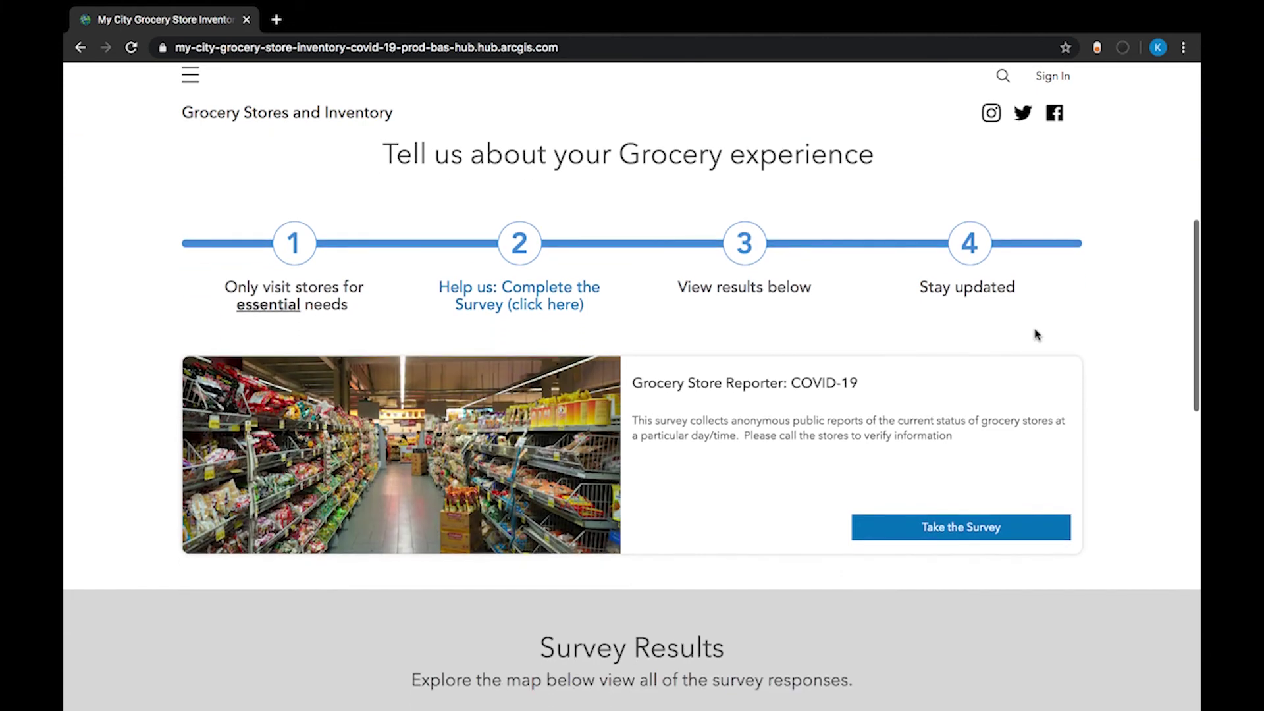
left_click(950, 541)
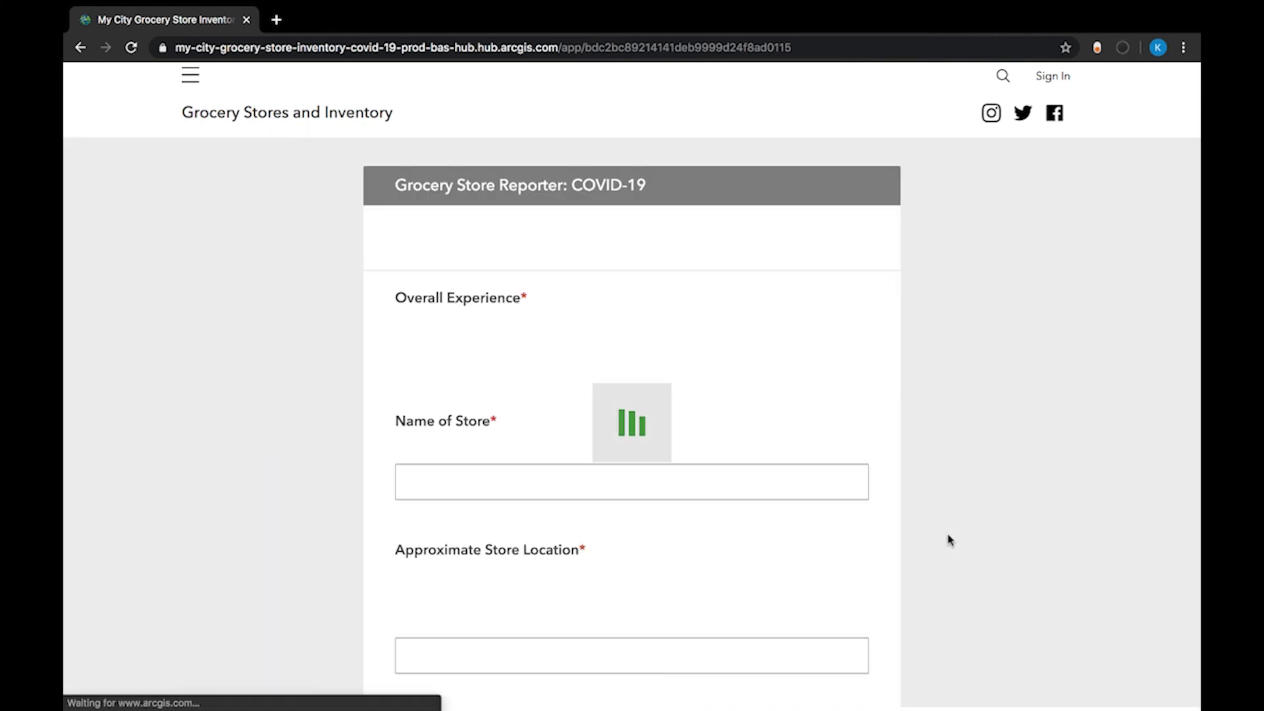
scroll(950, 541, "down", 5)
scroll(950, 540, "down", 4)
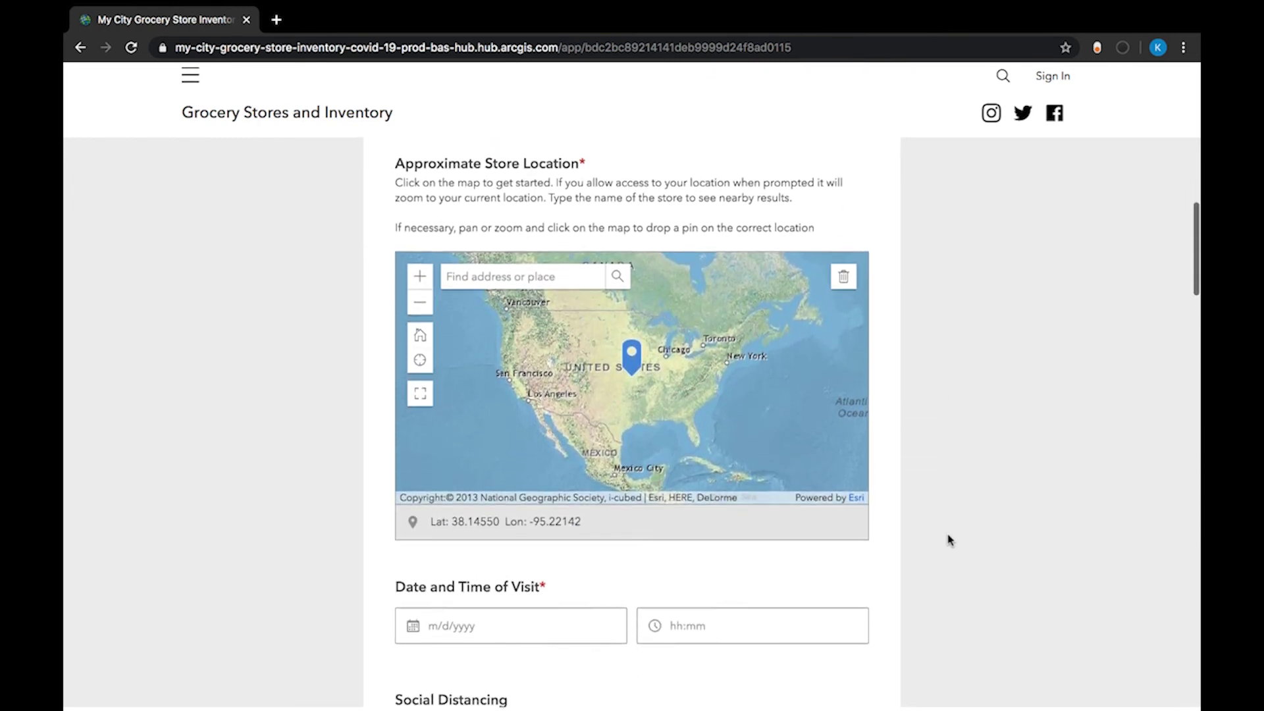
scroll(950, 541, "up", 6)
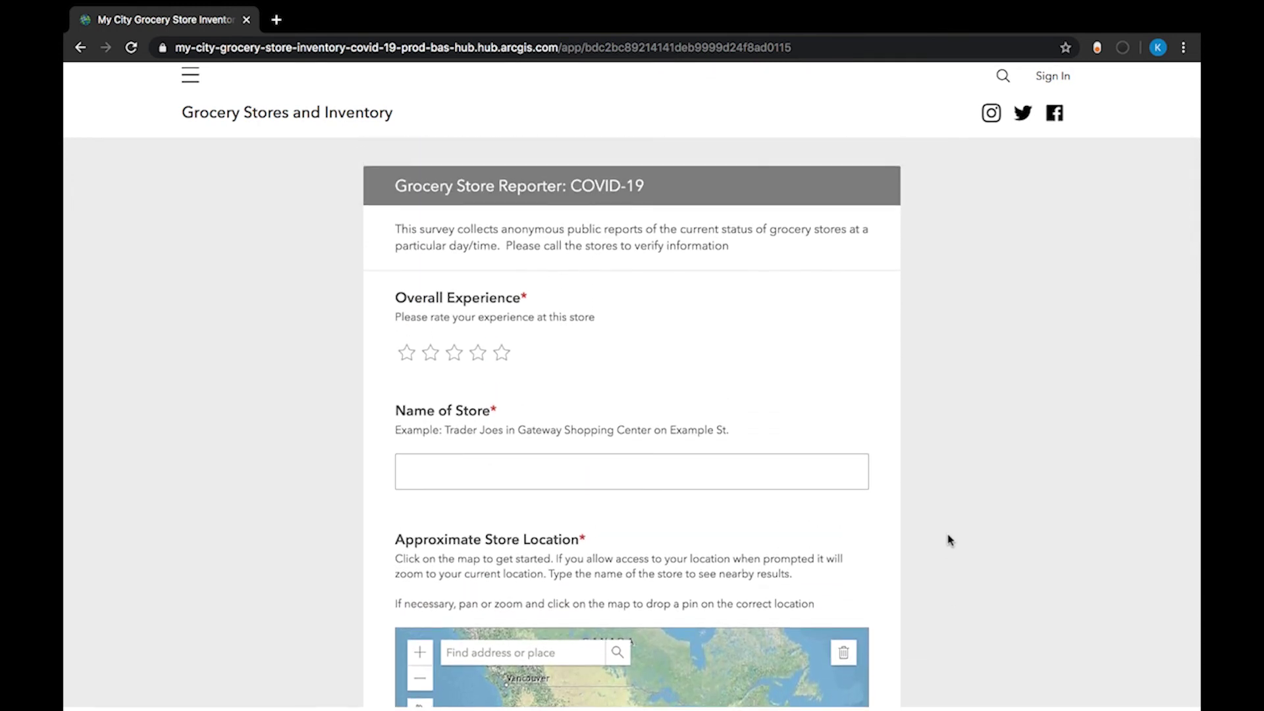